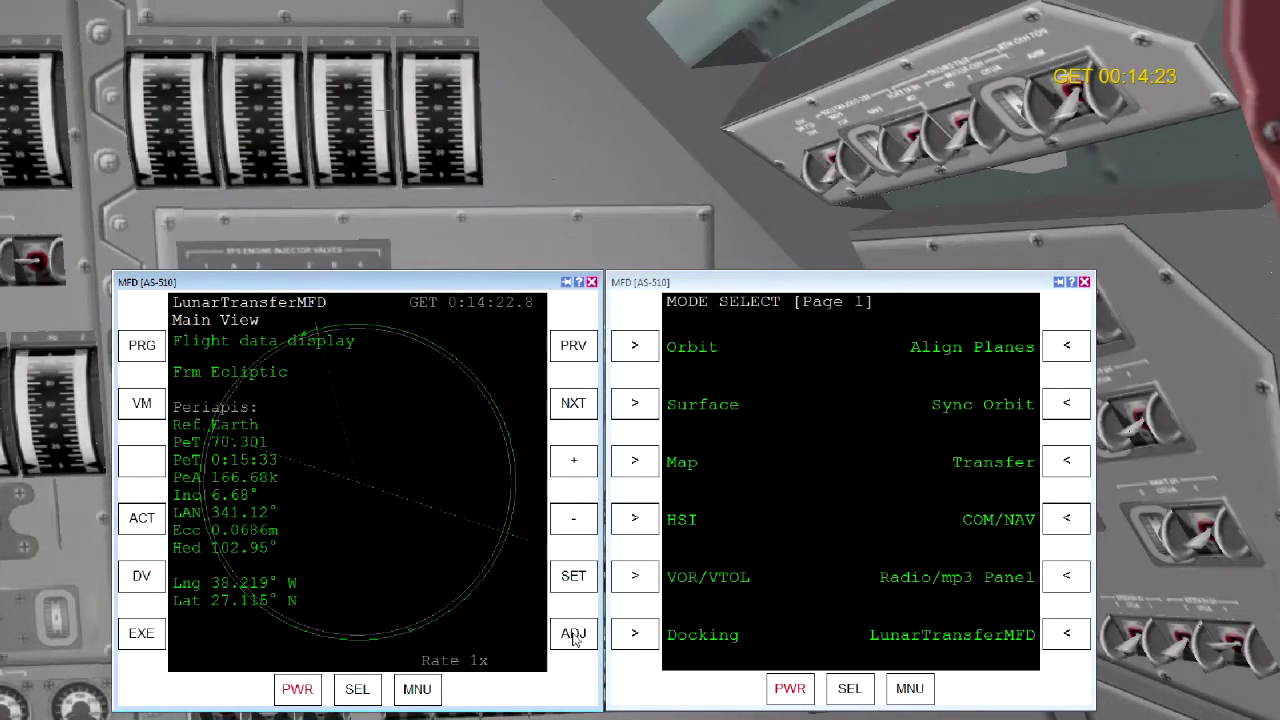
- Open the Flight monitor from the LunarTransferMFD program menu
left_click(142, 346)
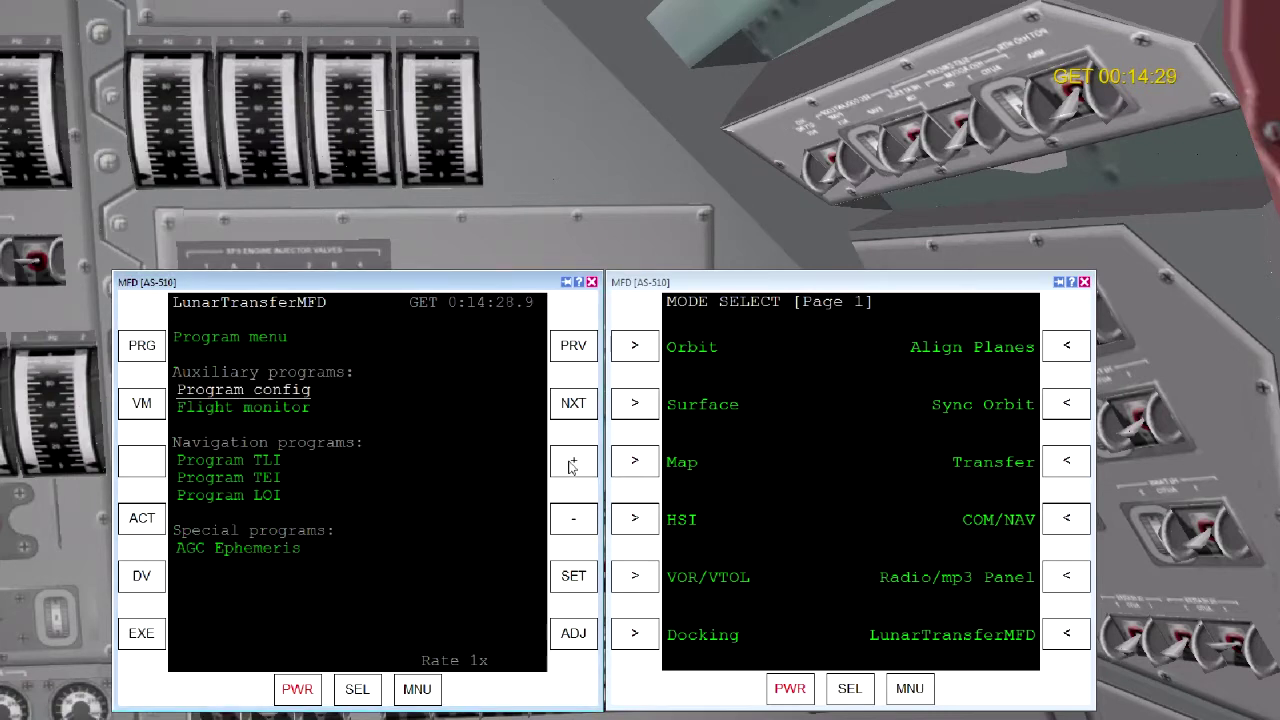
left_click(573, 404)
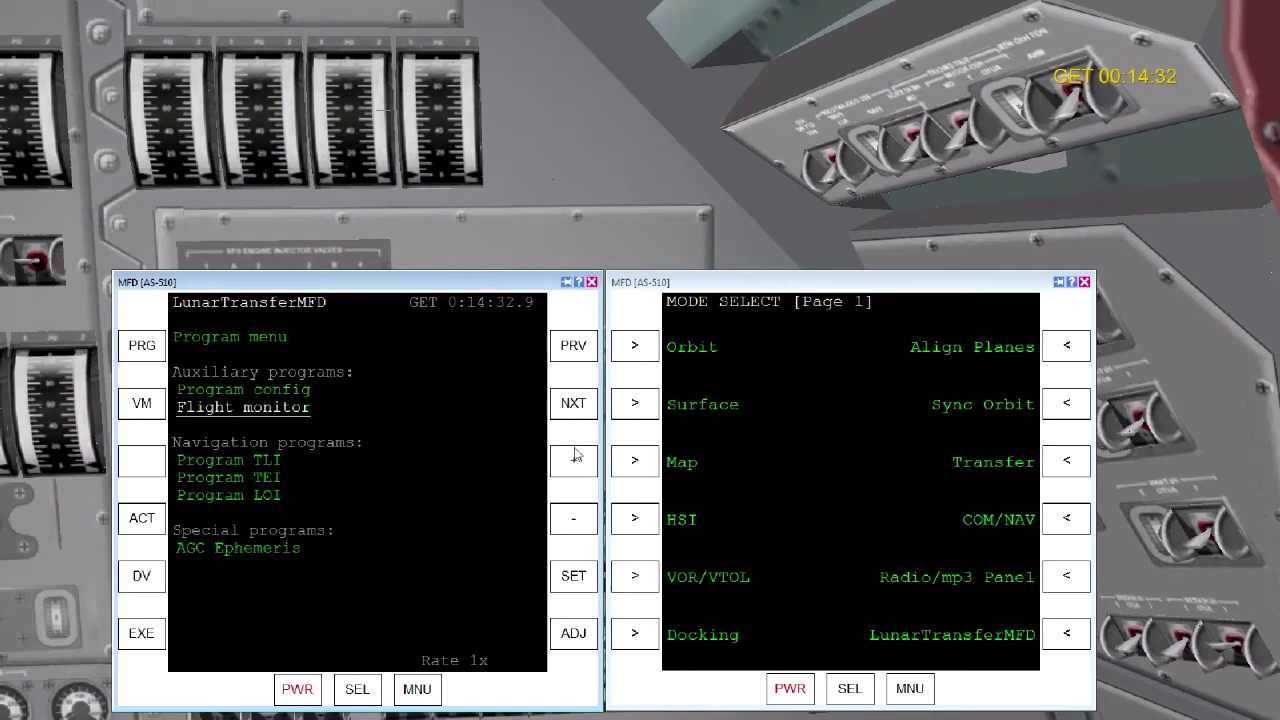
left_click(568, 584)
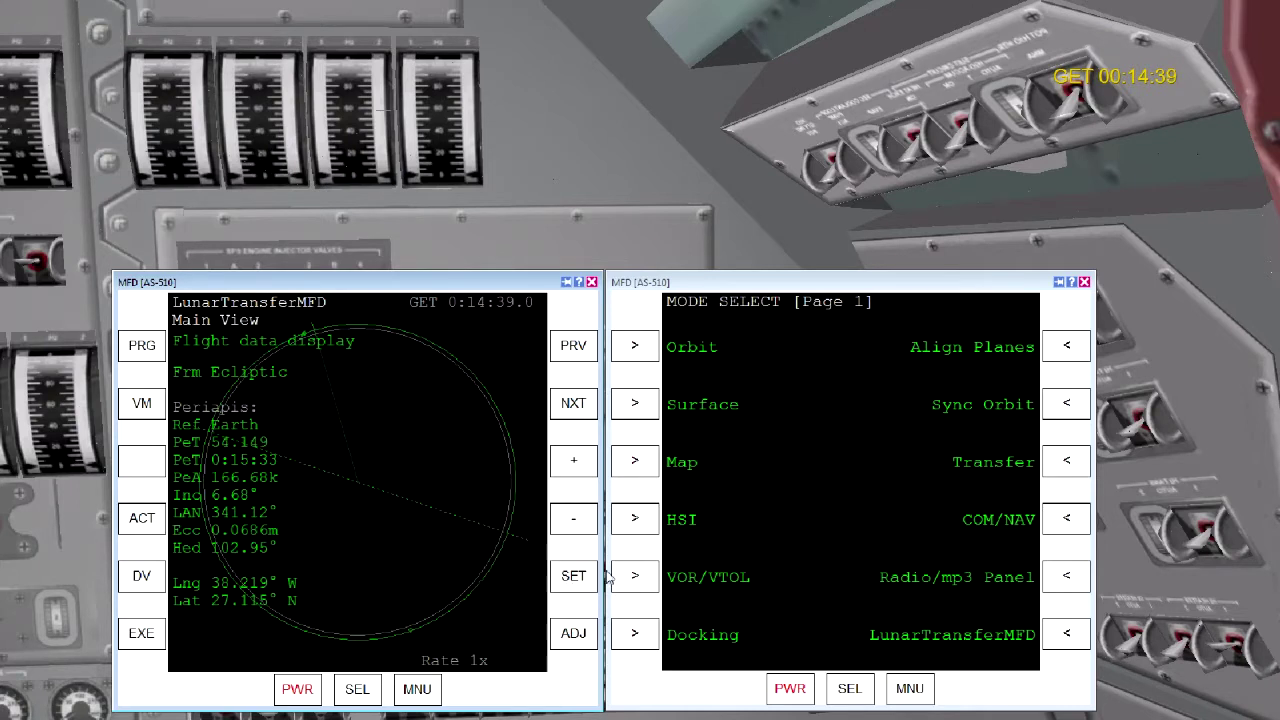
- Open the 'apollo 15 checklist Gene' file from the Notes list on the second display
left_click(843, 692)
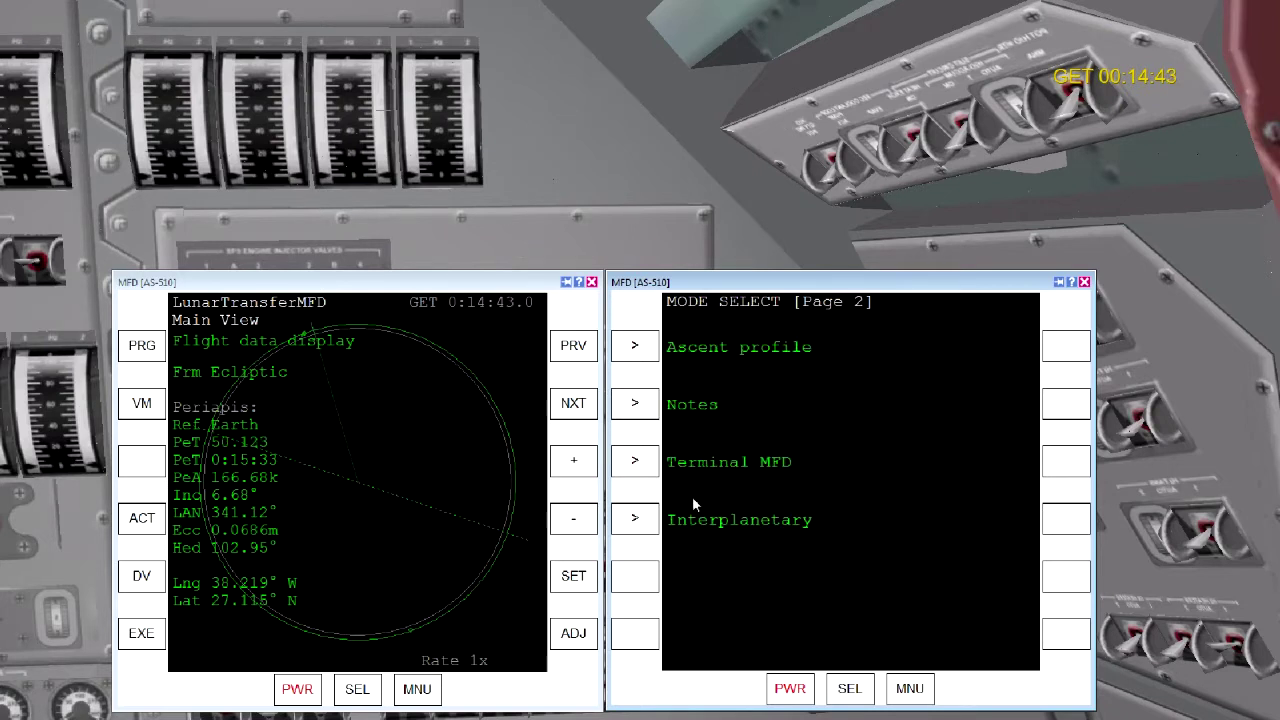
left_click(634, 402)
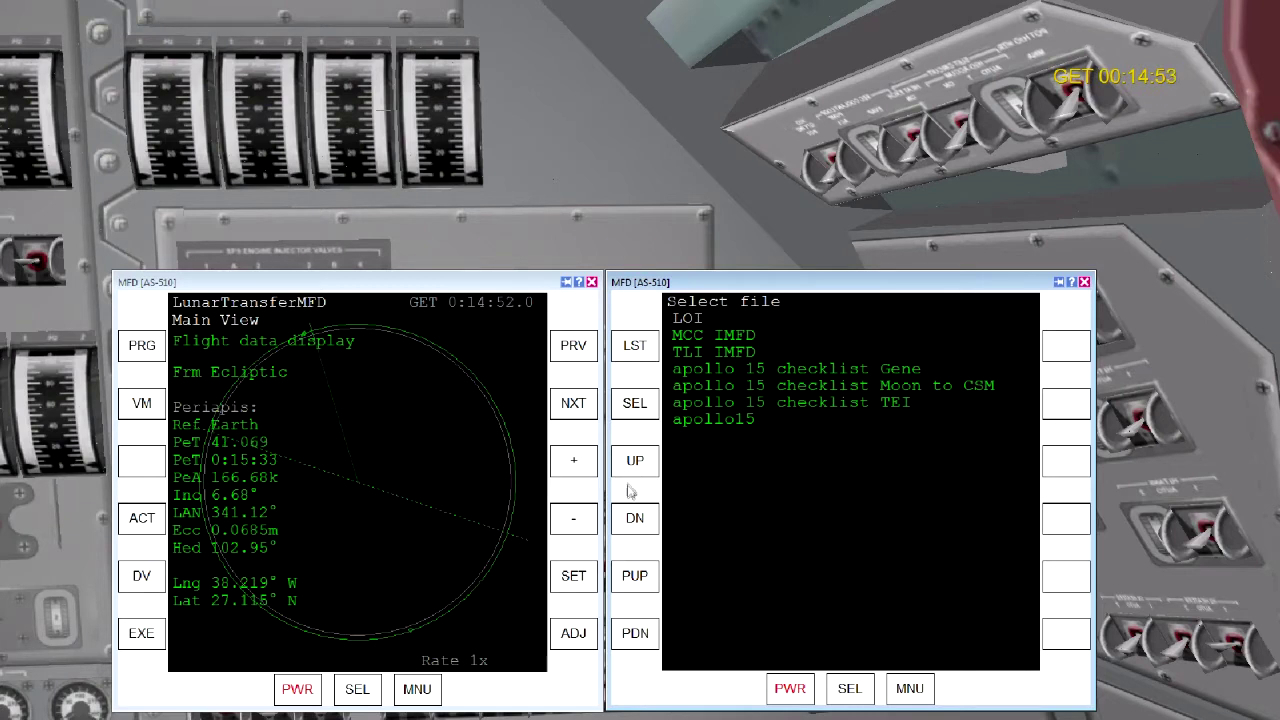
left_click(635, 522)
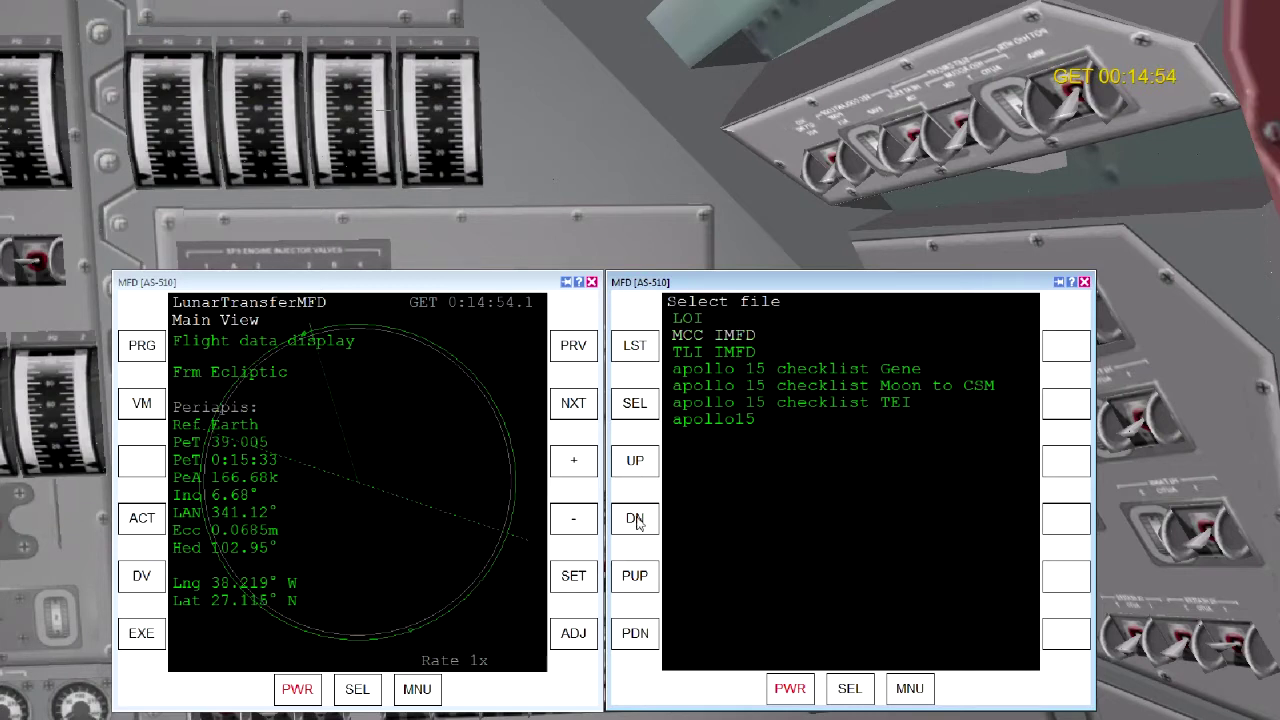
left_click(635, 520)
left_click(635, 520)
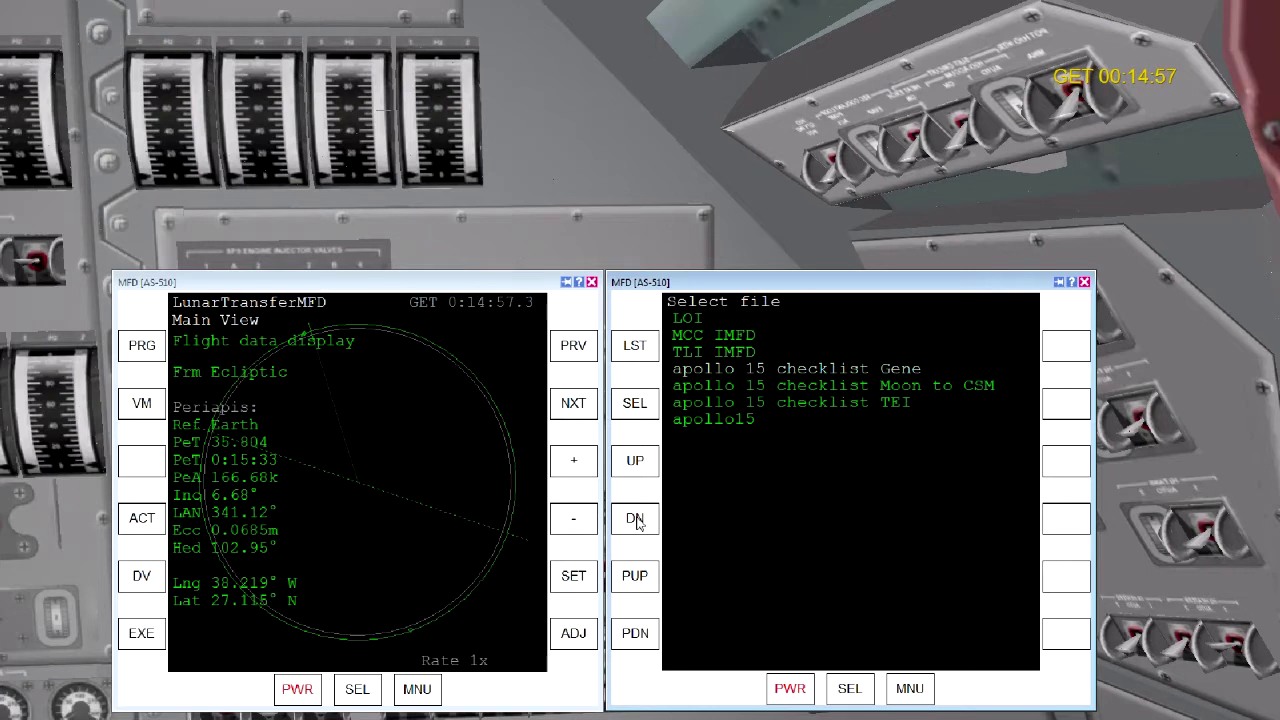
left_click(634, 403)
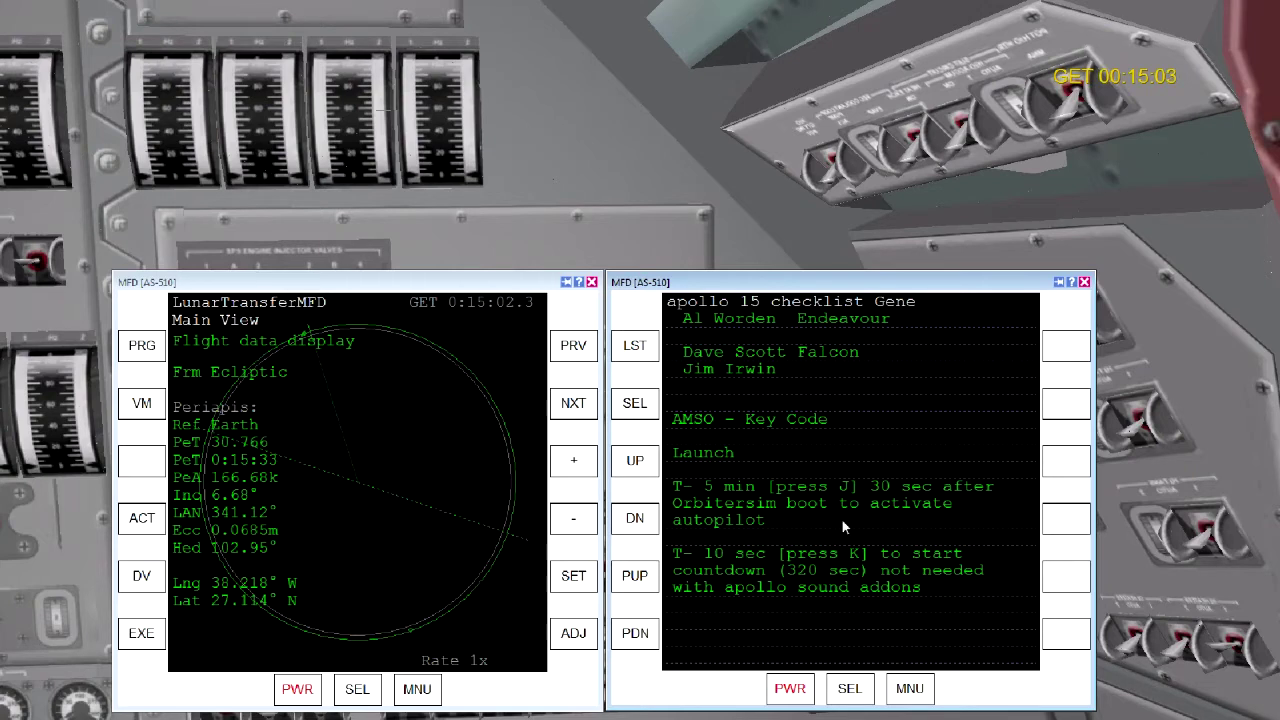
- Scroll the checklist down to the 028:40:22 MCC entry for a 110 km periapsis
left_click(645, 520)
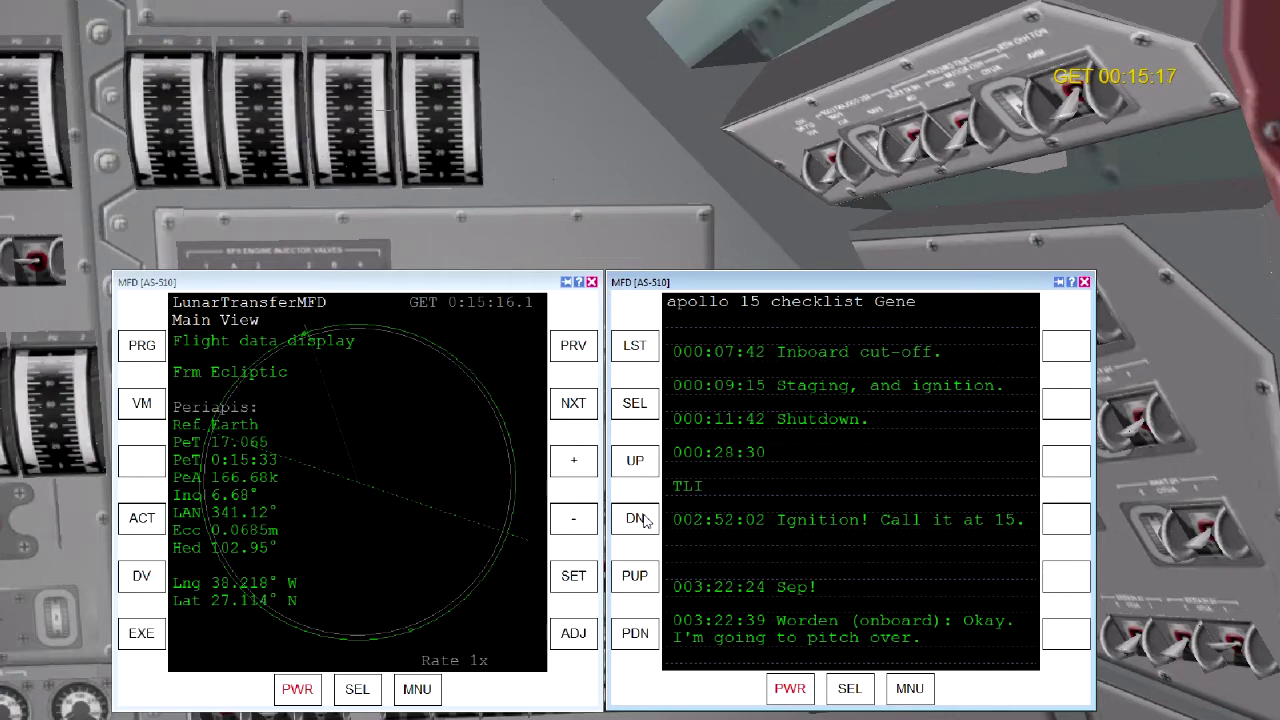
left_click(635, 518)
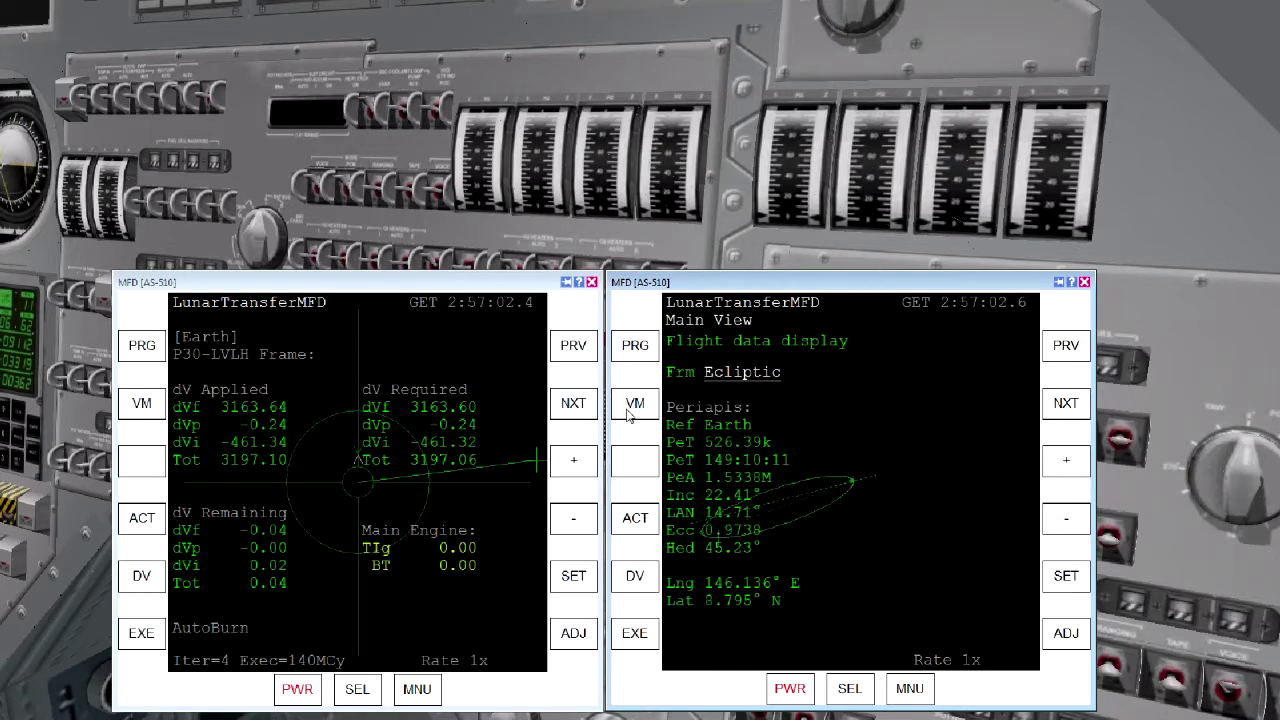
- Show the Moon-referenced fly-by view in the Moon Equ frame, revealing a 63.4 km periapsis
left_click(630, 415)
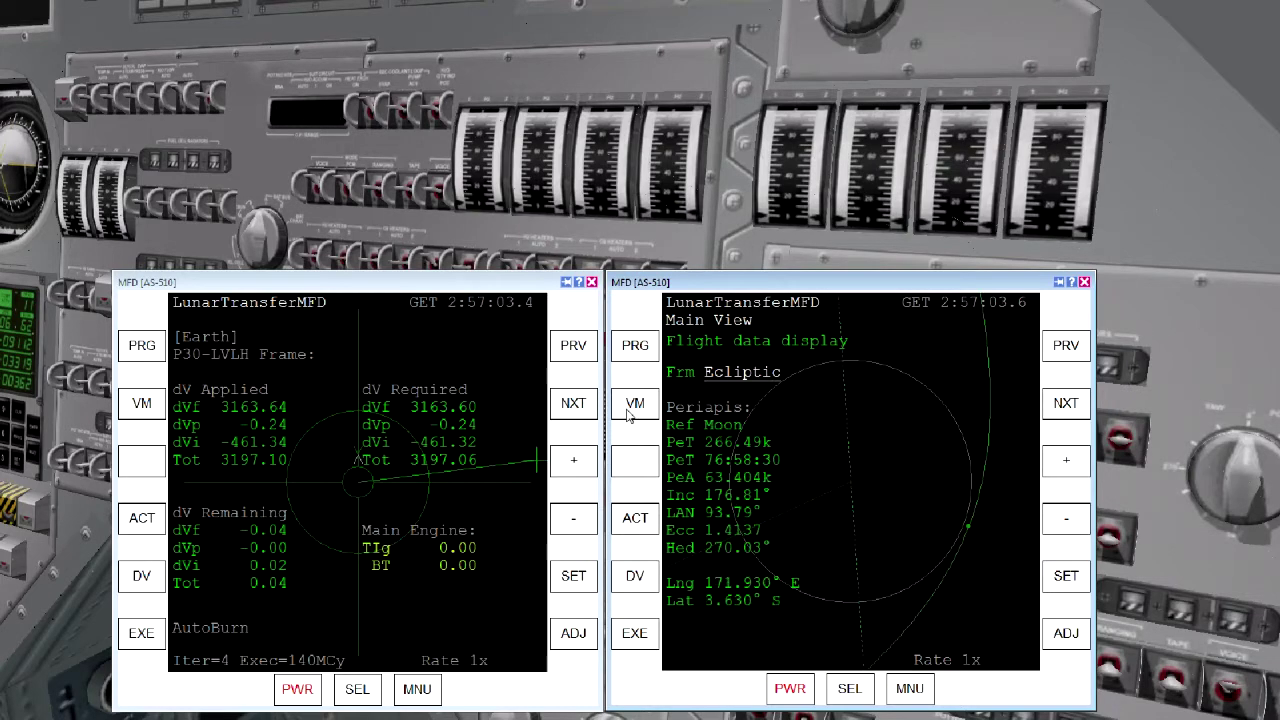
left_click(630, 415)
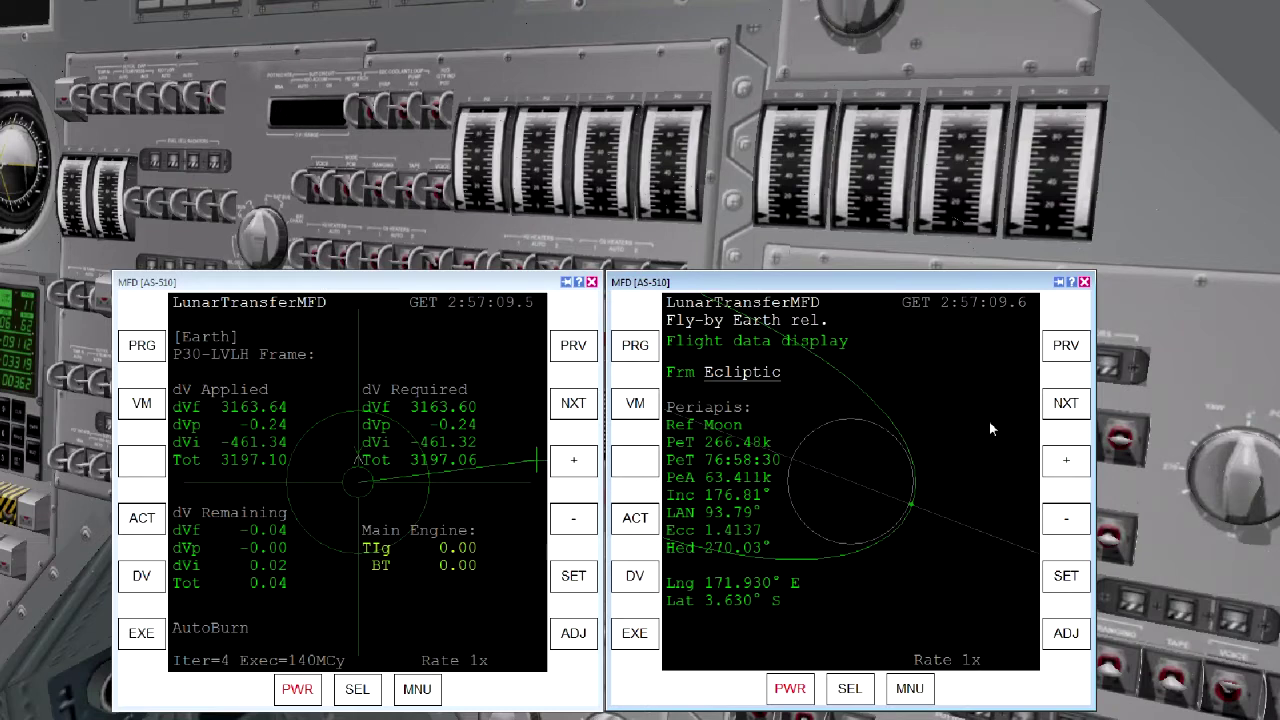
left_click(1067, 458)
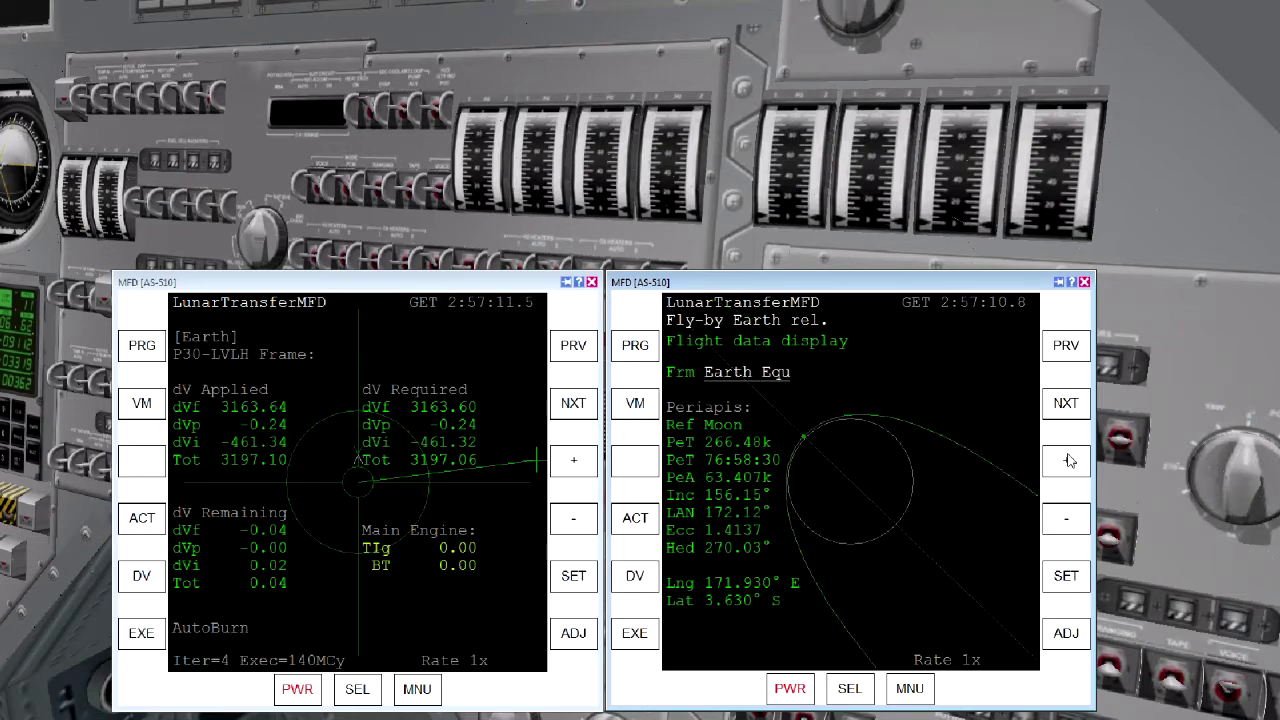
left_click(1068, 460)
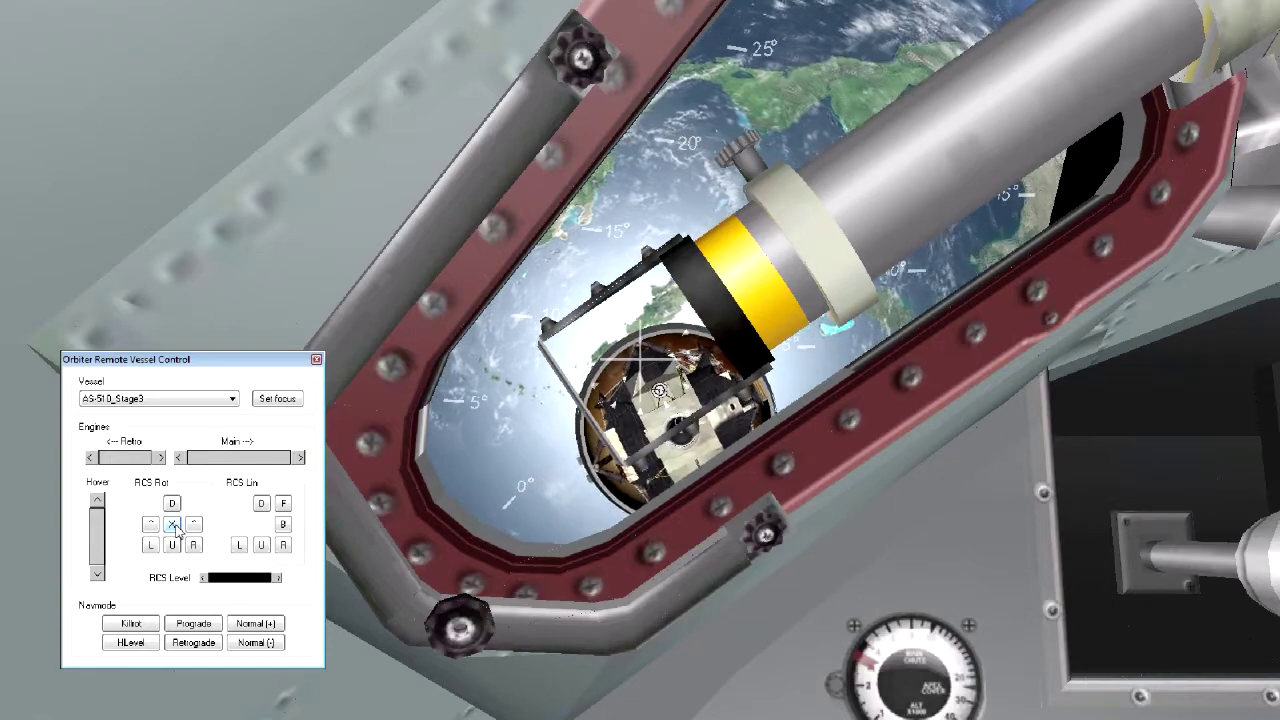
- Zoom the 3-D view in on the AS-510_Stage3 booster outside the window
left_click(573, 648)
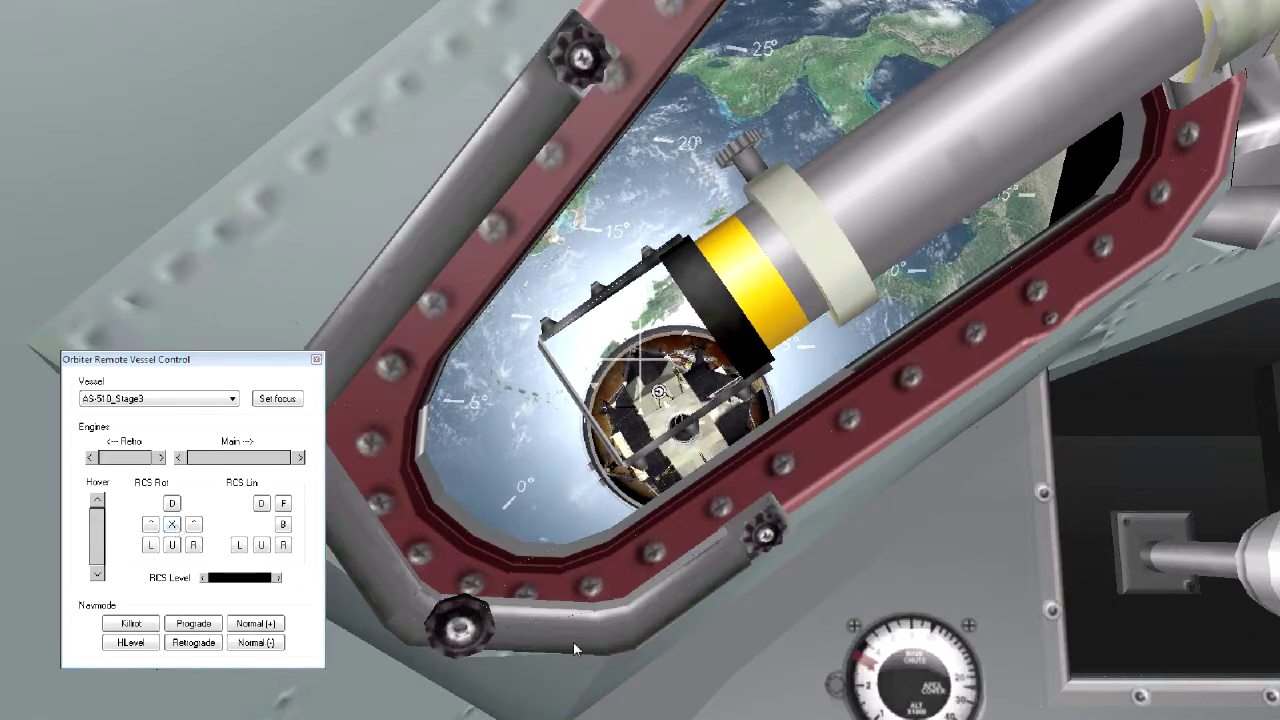
key("z")
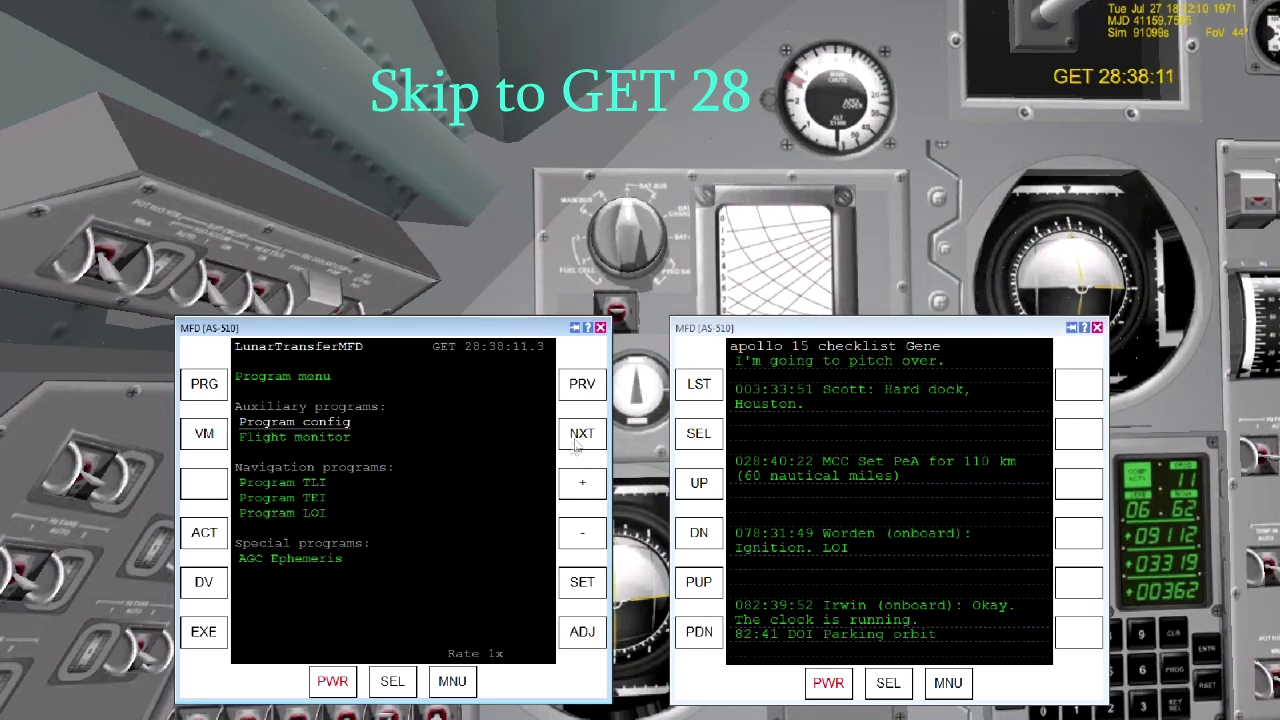
- Review the program config, then return to the program menu and open Program TLI
left_click(577, 587)
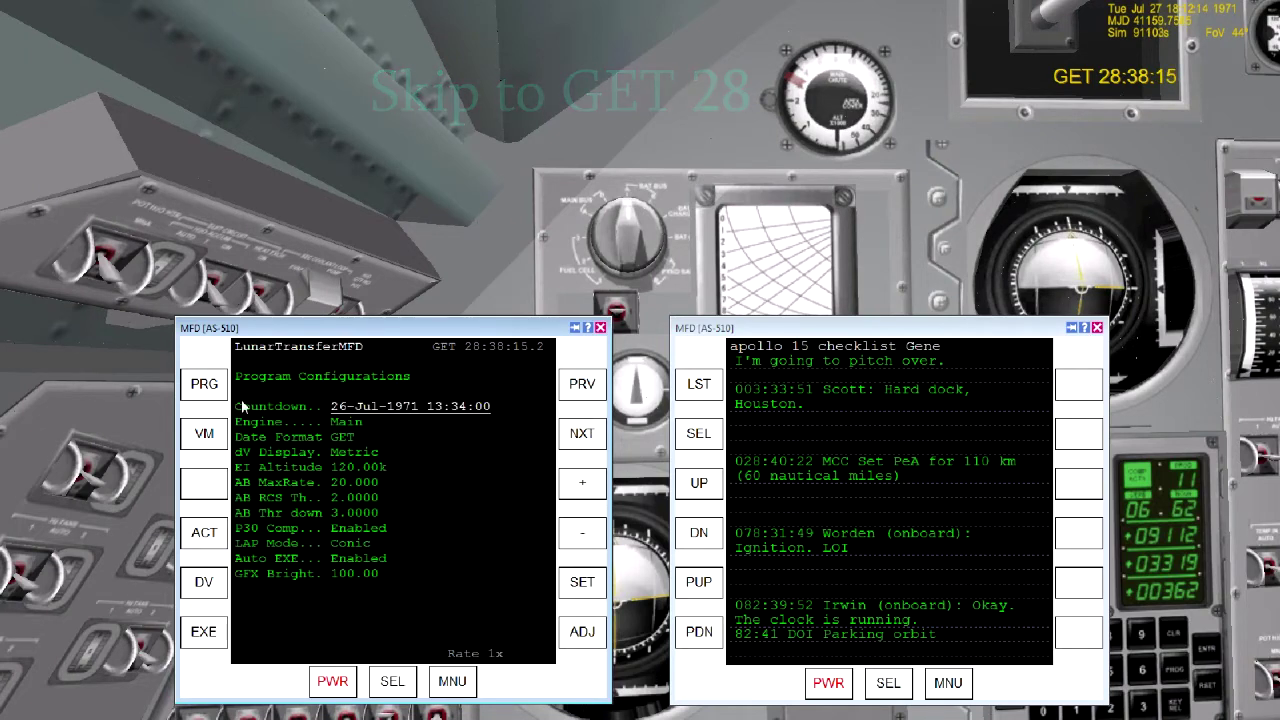
left_click(212, 394)
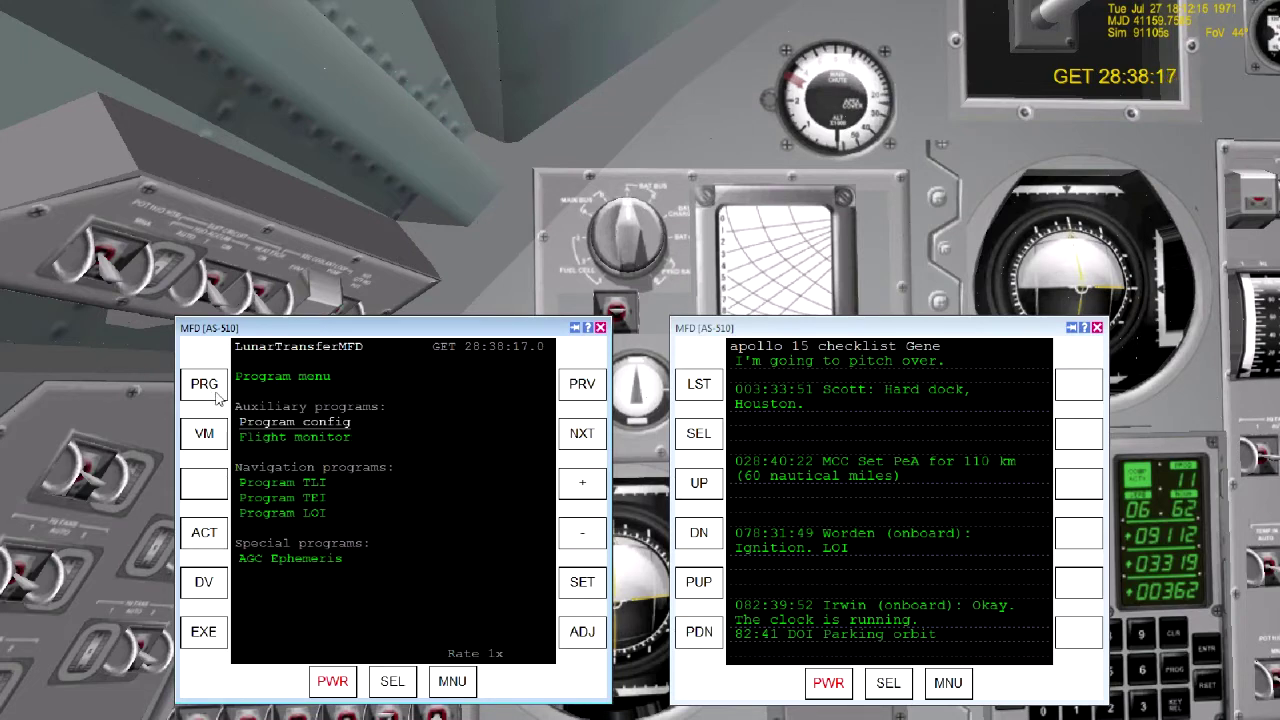
left_click(584, 438)
left_click(584, 438)
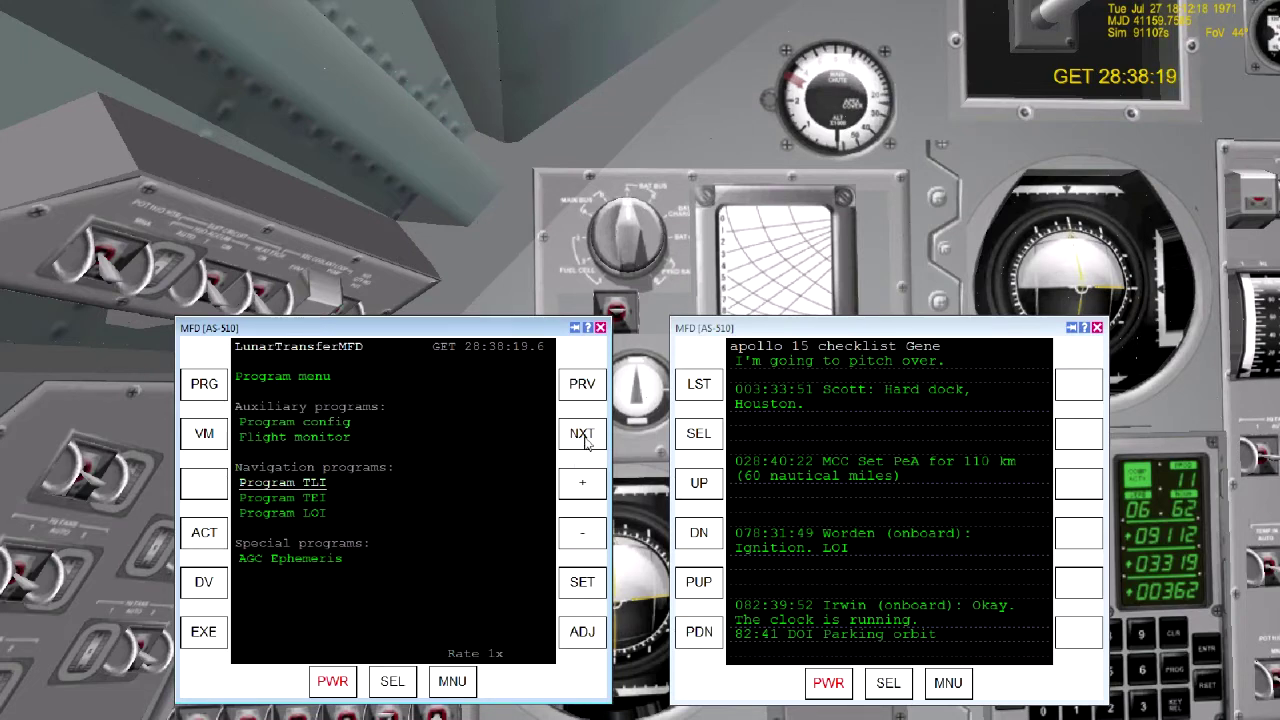
left_click(580, 592)
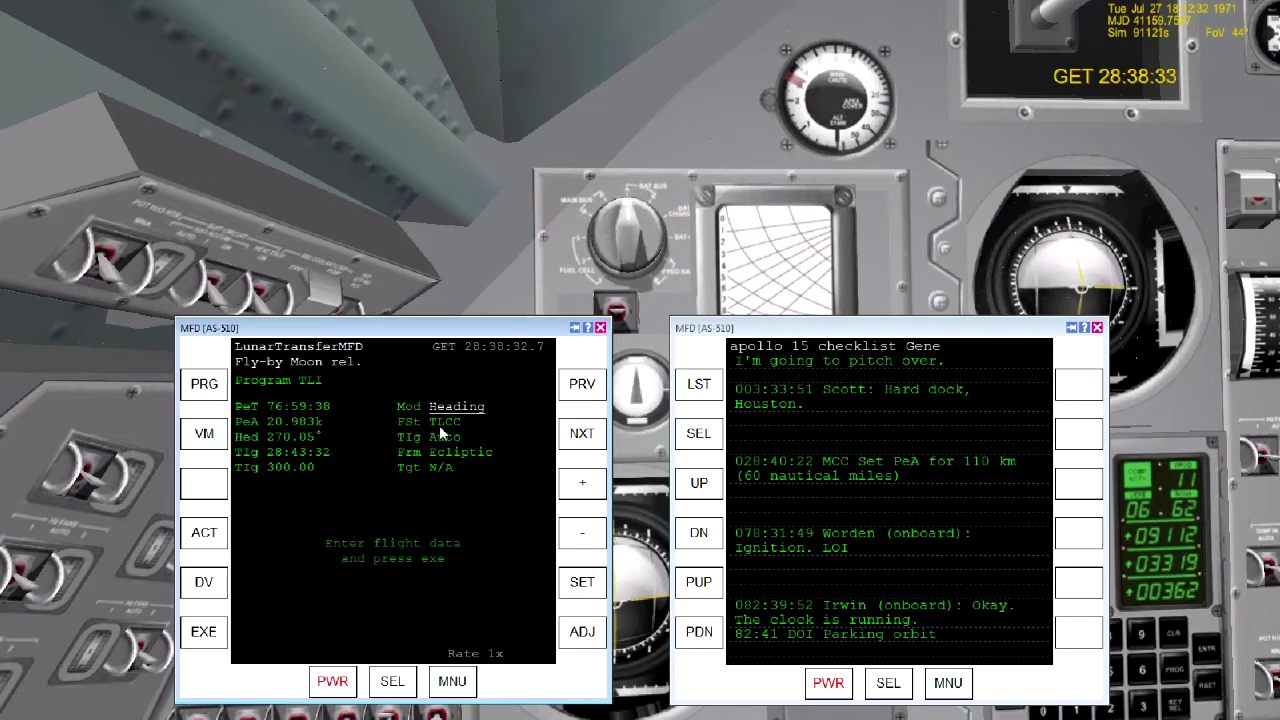
- Switch targeting from Heading to Surface mode with Hadley as the landing target
left_click(575, 487)
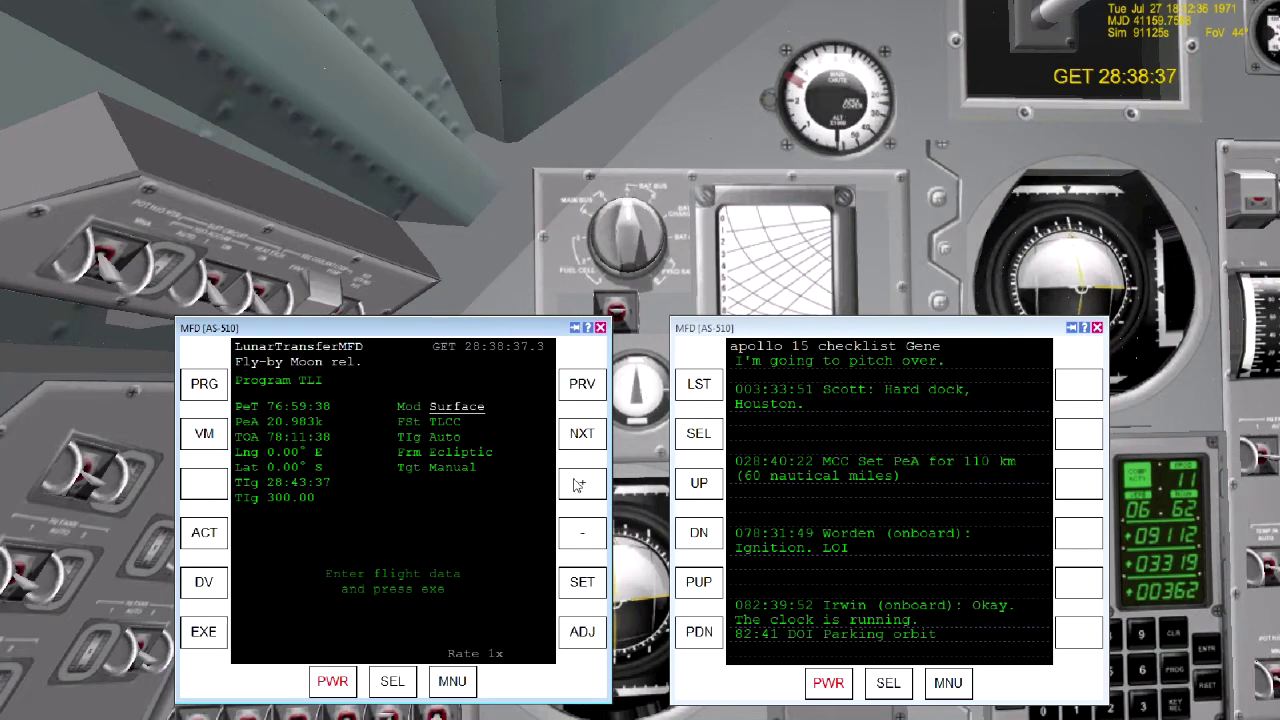
left_click(583, 440)
left_click(583, 435)
left_click(583, 435)
left_click(583, 435)
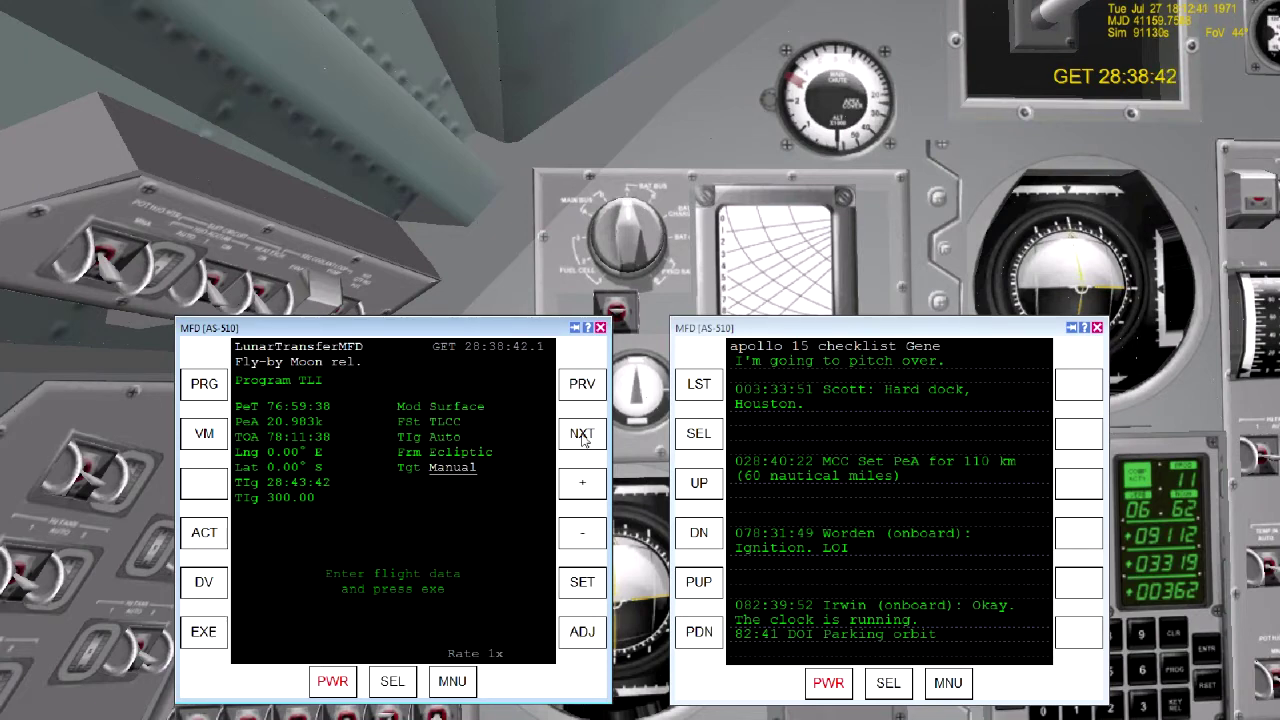
left_click(575, 486)
left_click(575, 486)
left_click(575, 486)
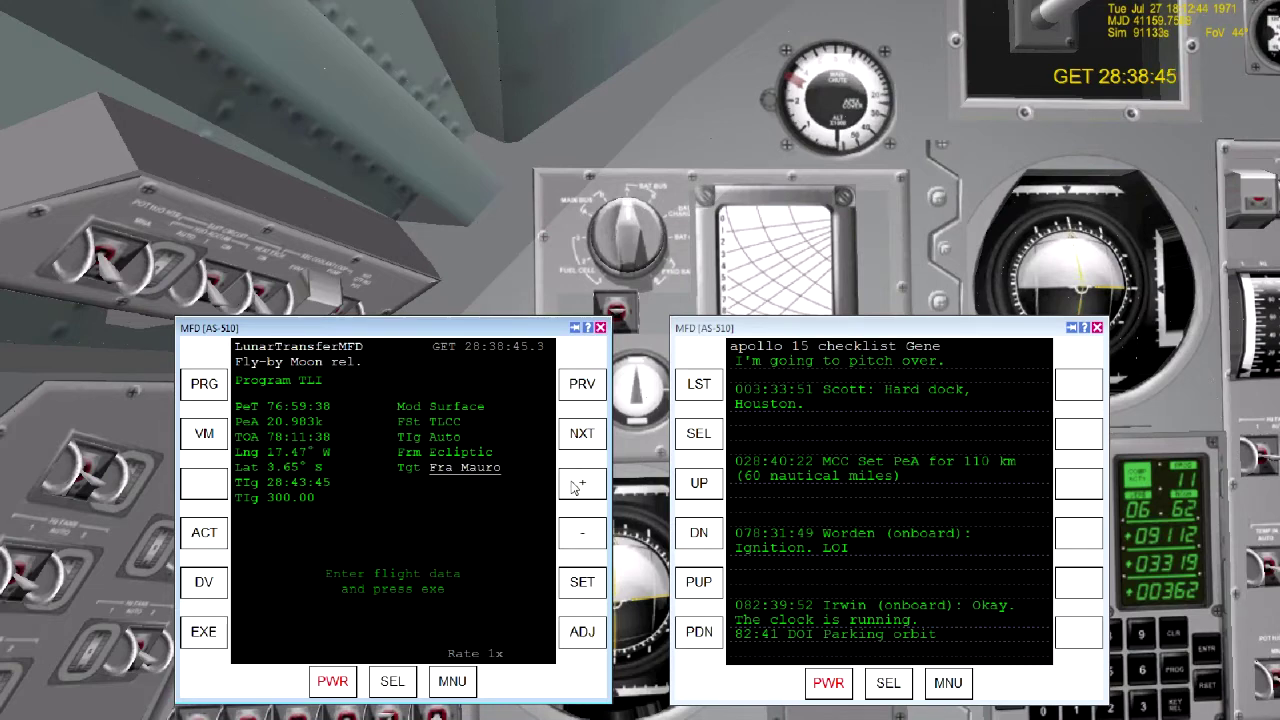
left_click(575, 486)
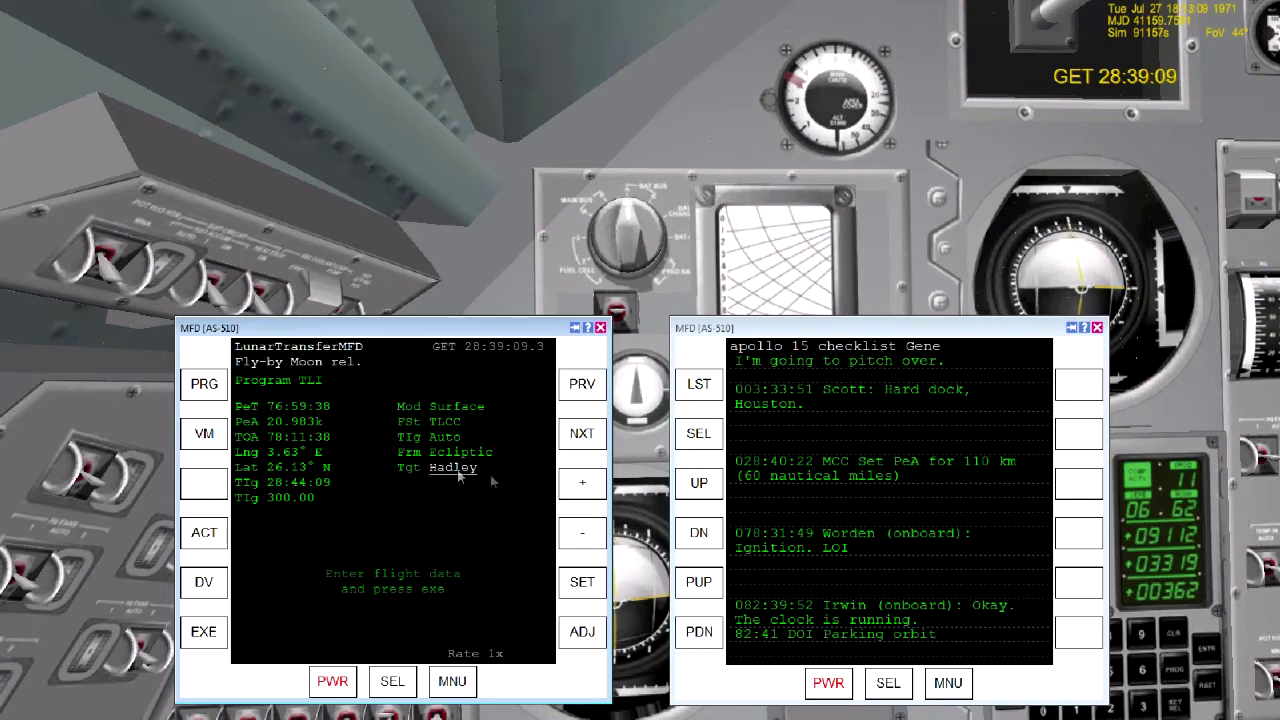
- Raise the target lunar periapsis (PeA) to about 100 km using a coarse adjustment step
left_click(587, 434)
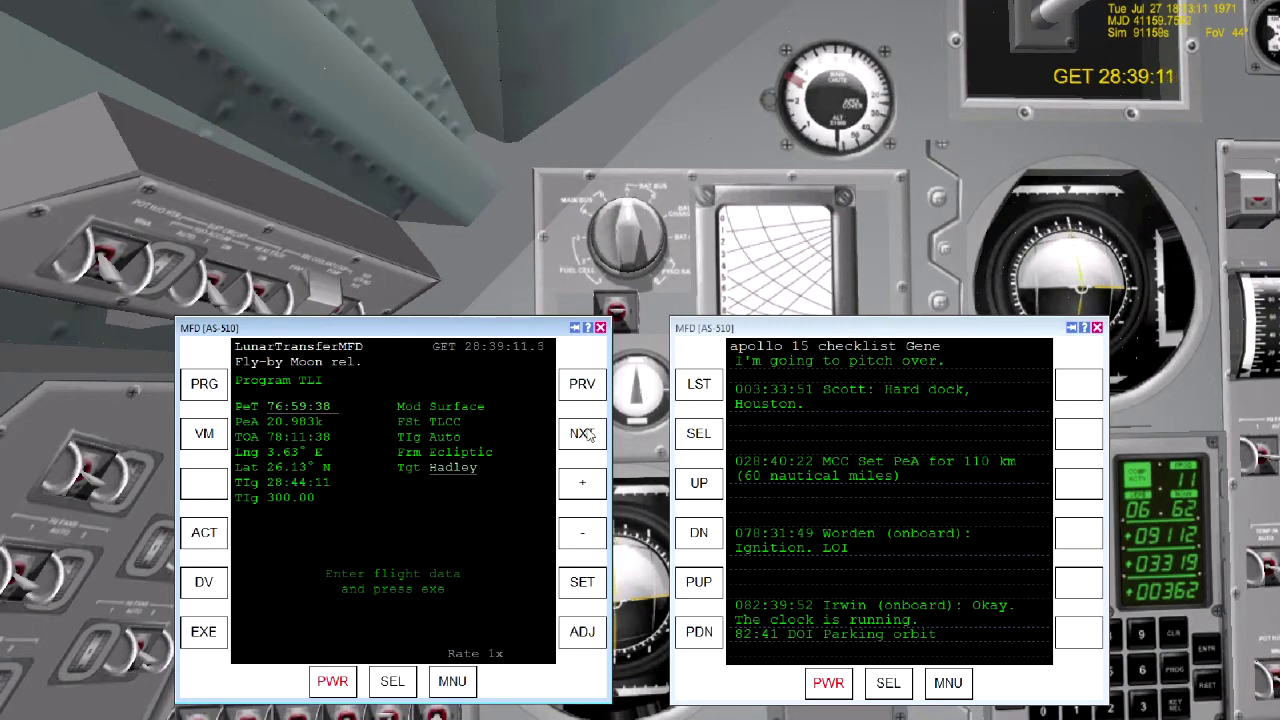
left_click(587, 434)
left_click(577, 636)
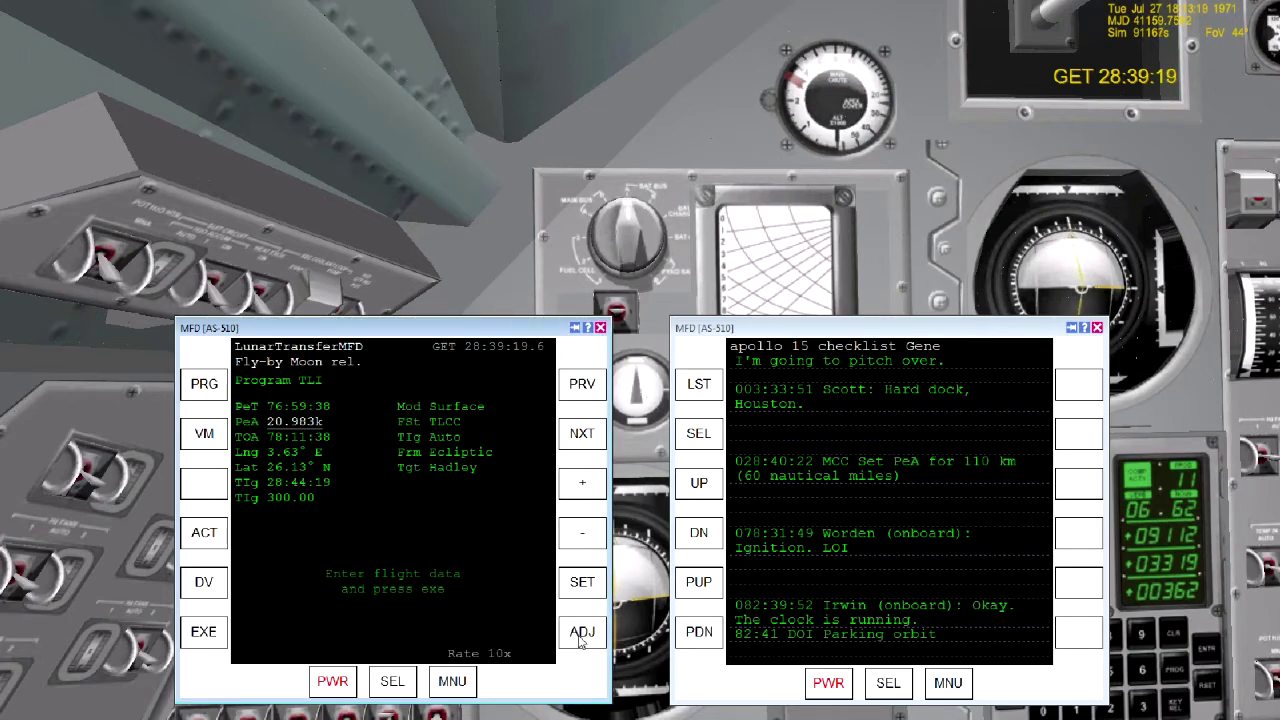
left_click(578, 638)
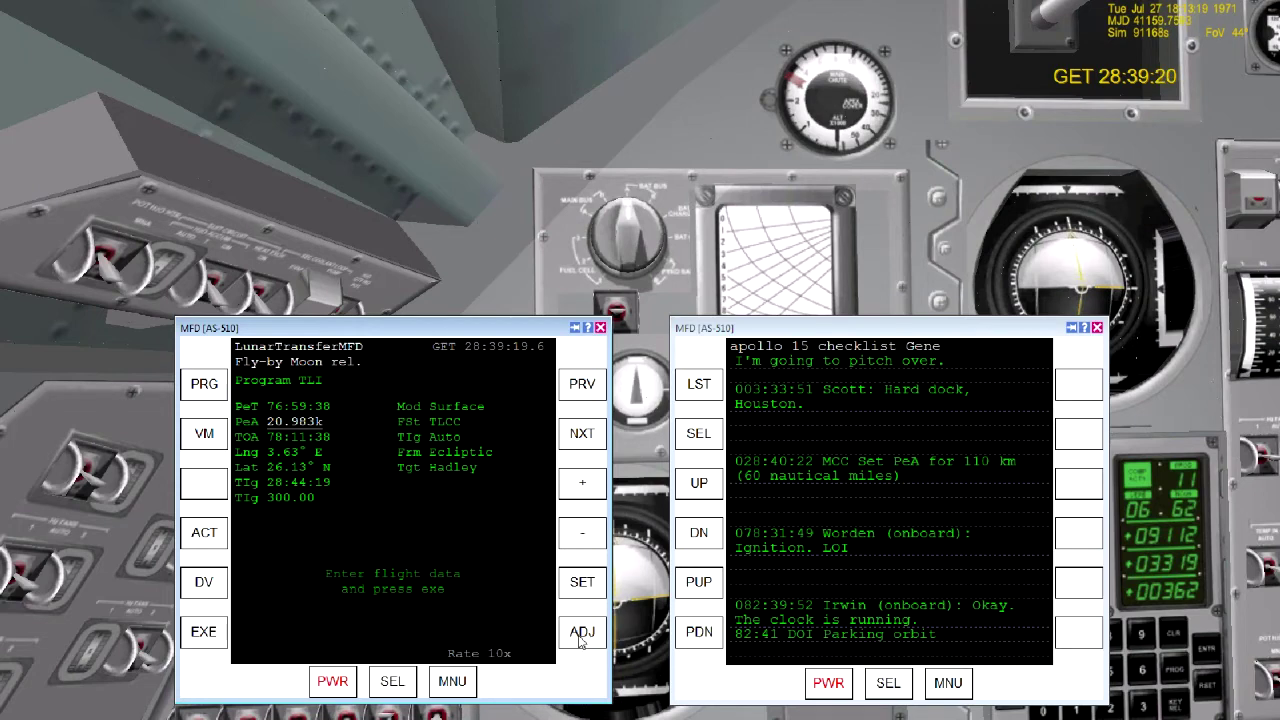
left_click(580, 484)
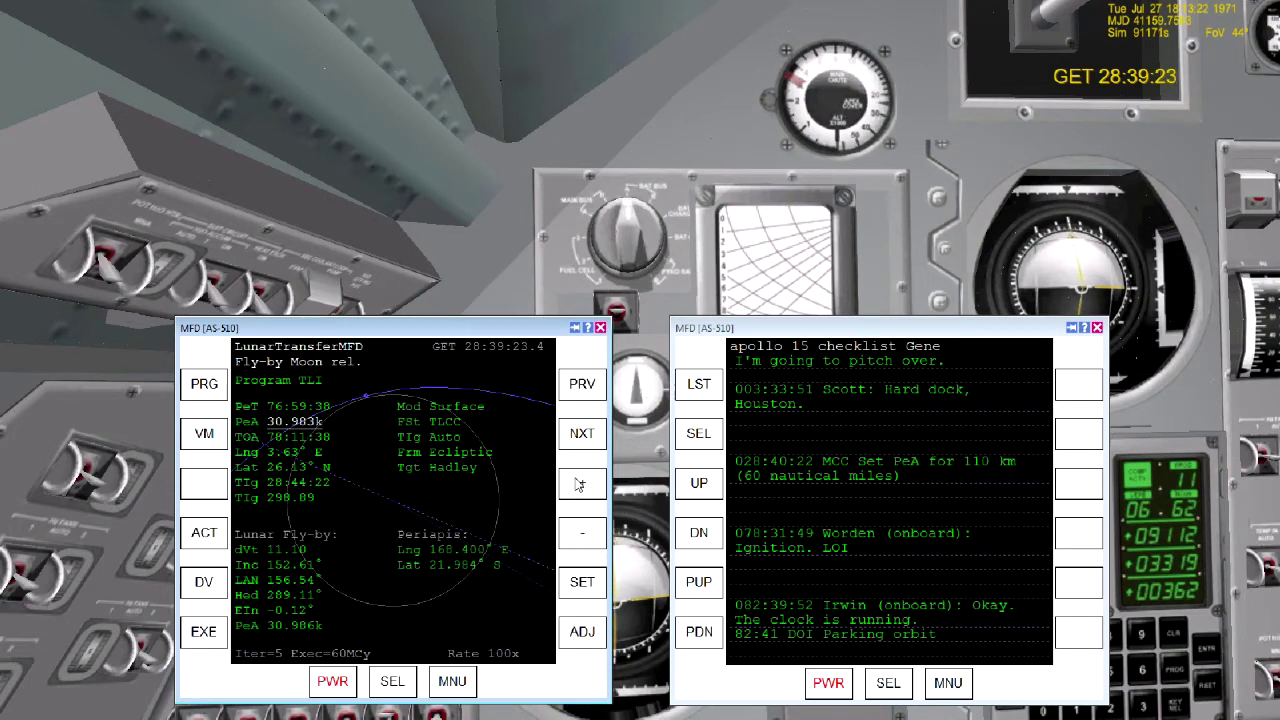
left_click(578, 485)
left_click(578, 486)
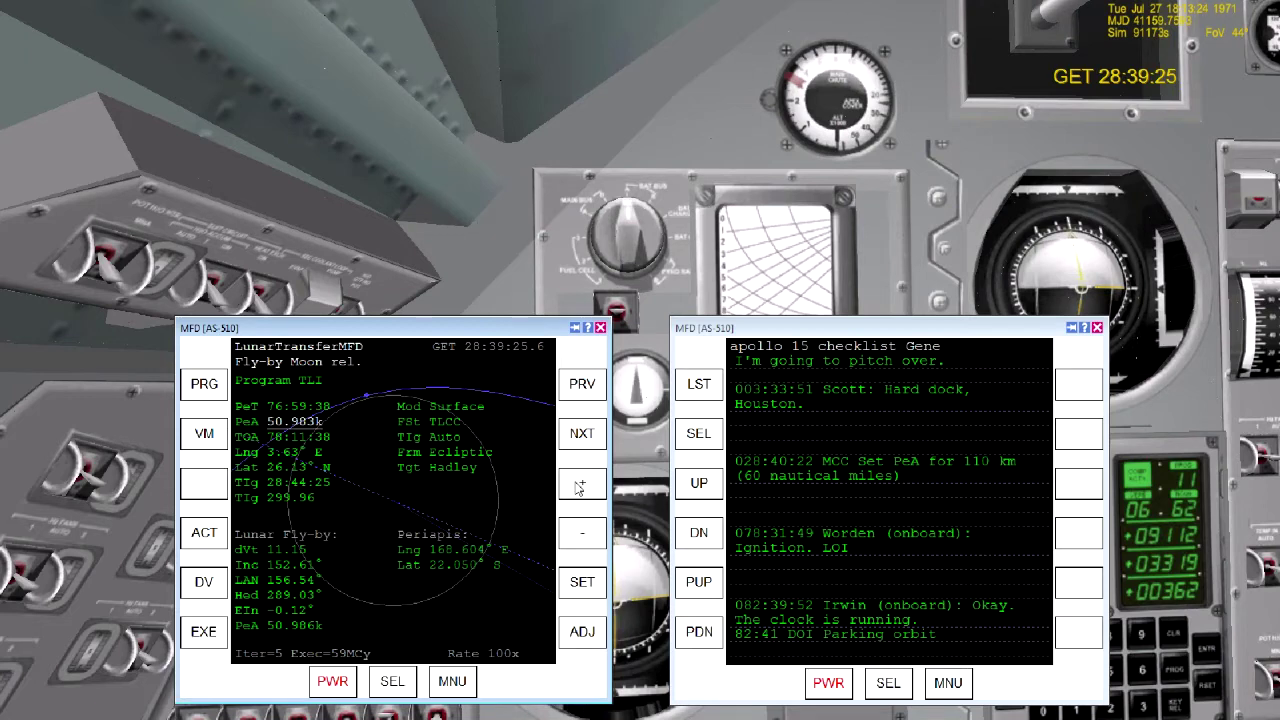
left_click(578, 486)
left_click(578, 486)
left_click(578, 486)
left_click(578, 486)
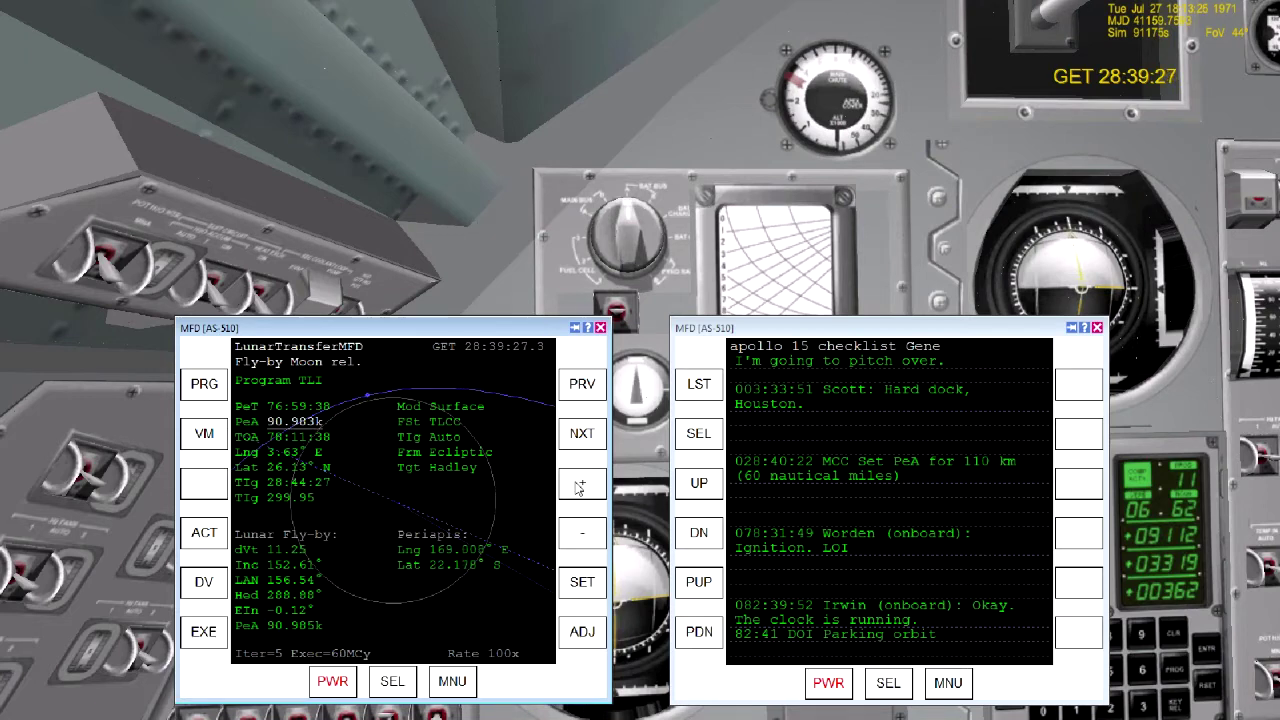
left_click(578, 486)
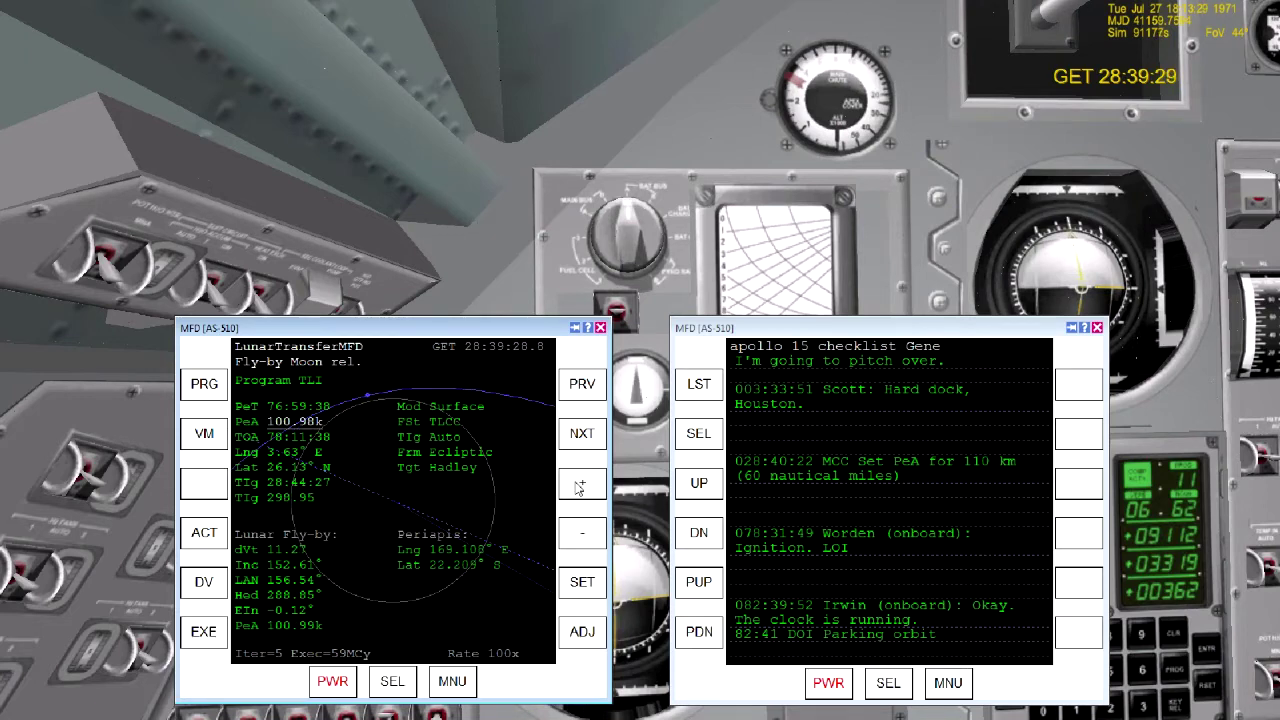
- Fine-tune PeA to 110.98k with a 10x step and show the 11.30 m/s correction delta-v
left_click(580, 633)
left_click(580, 633)
left_click(580, 633)
left_click(578, 486)
left_click(578, 486)
left_click(578, 486)
left_click(578, 487)
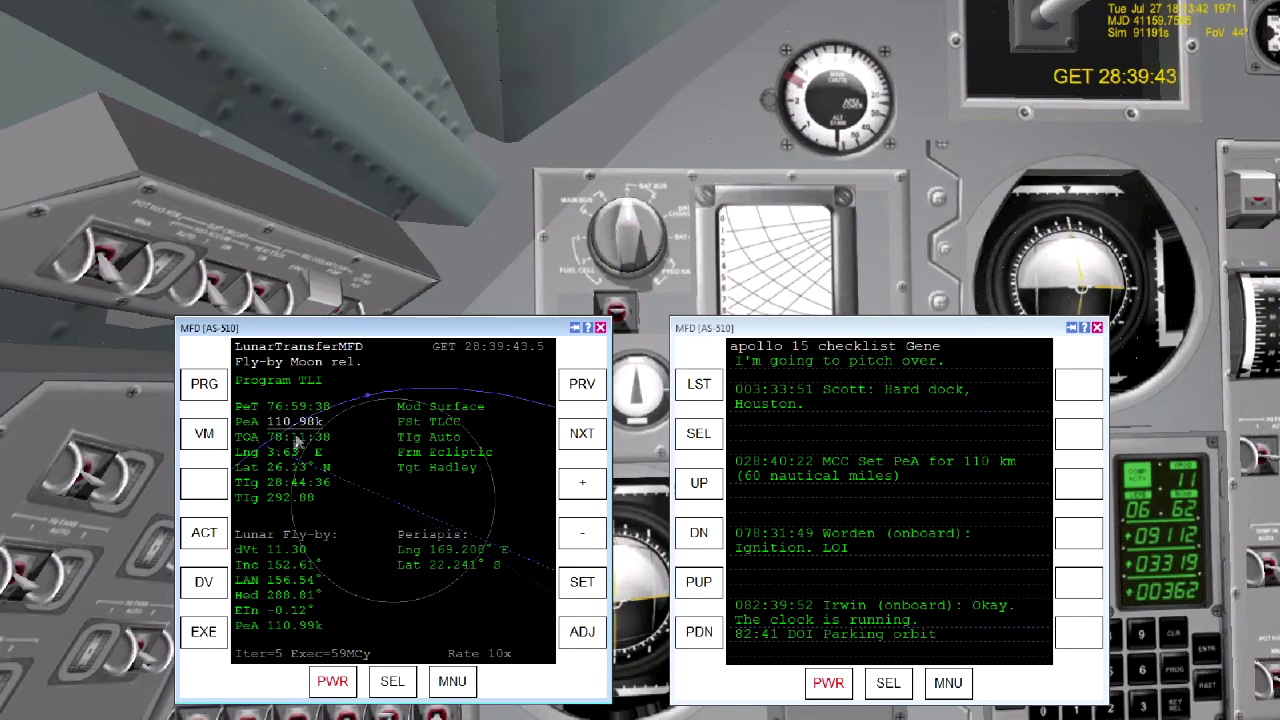
left_click(205, 583)
left_click(888, 683)
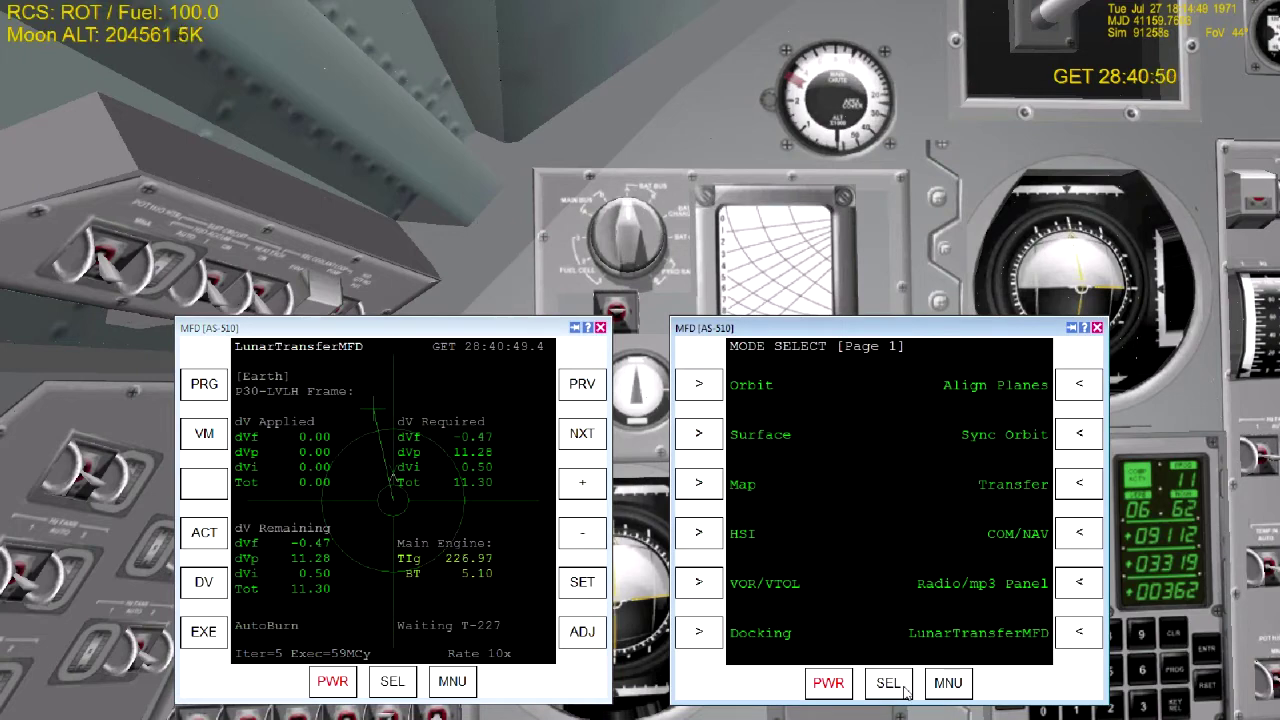
- Load LunarTransferMFD on the second display and open its Flight monitor program
left_click(1078, 635)
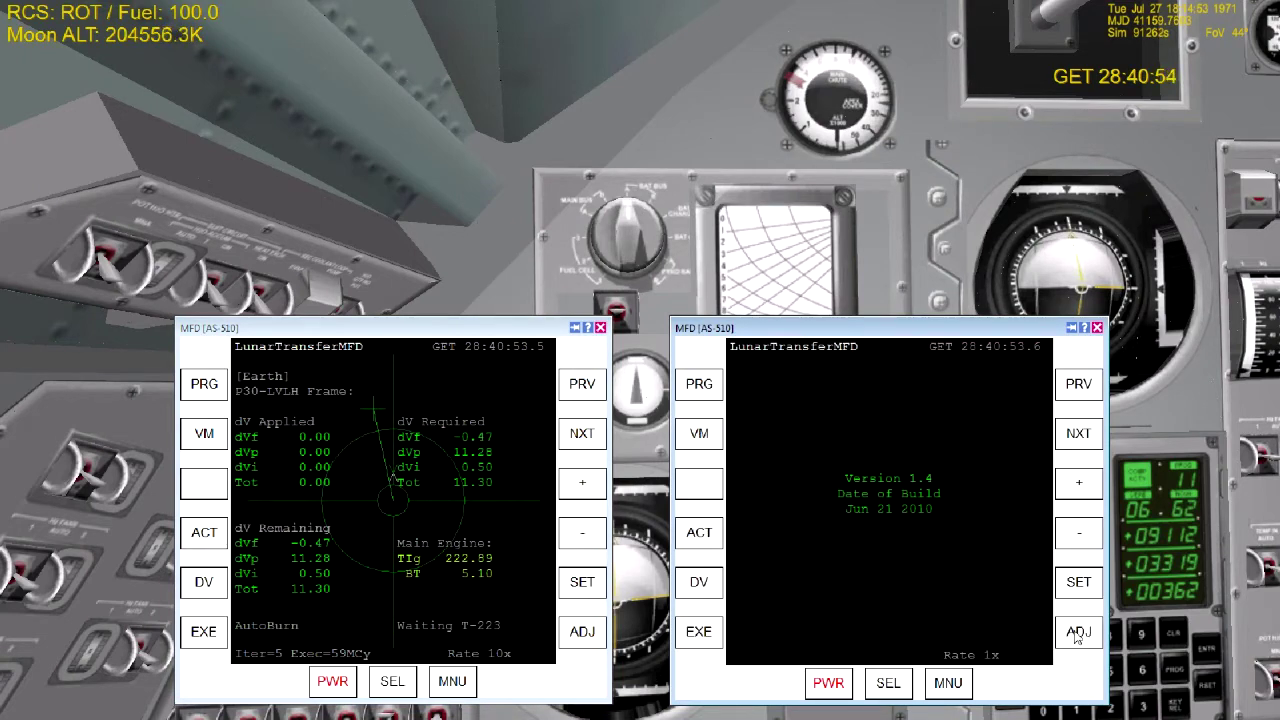
left_click(700, 393)
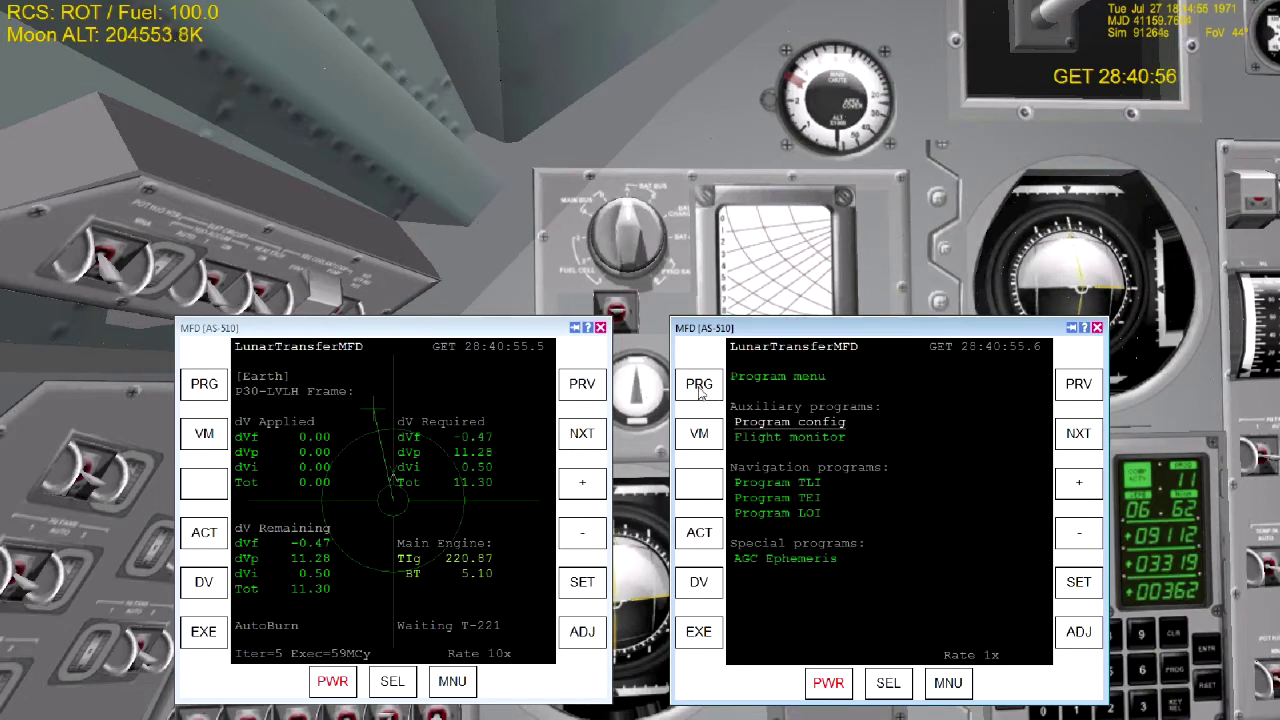
left_click(1085, 438)
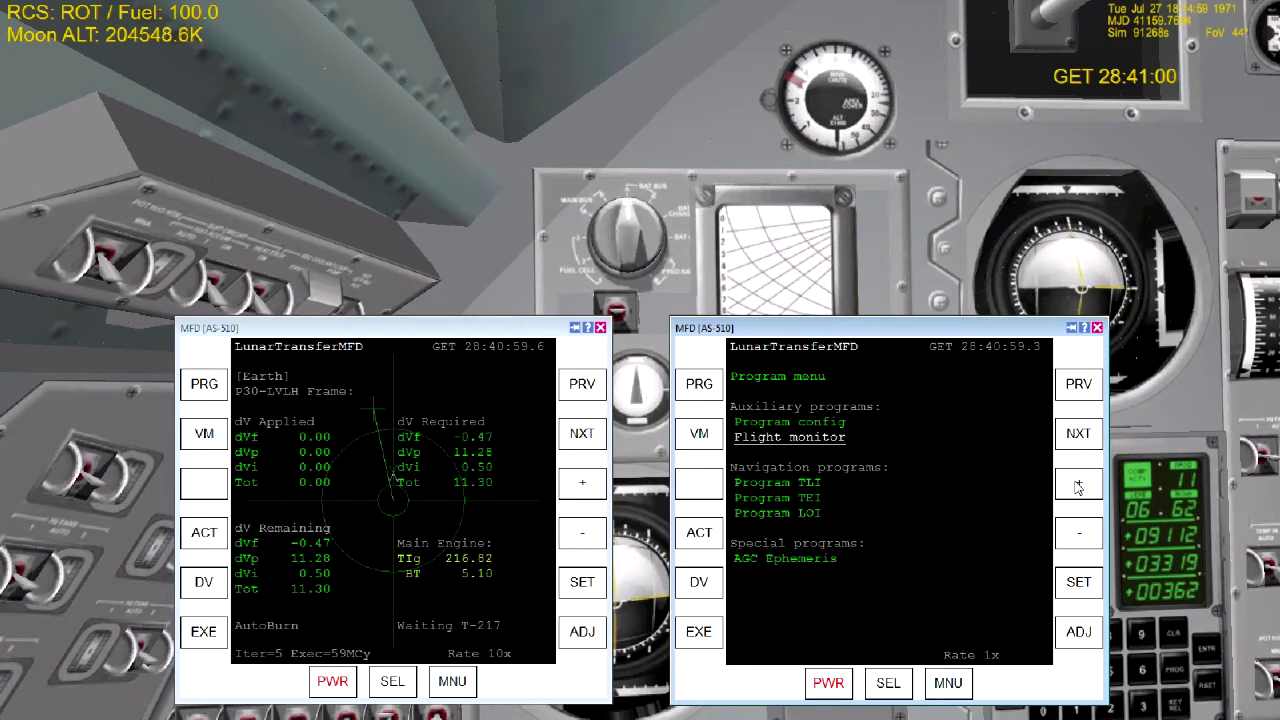
left_click(1078, 582)
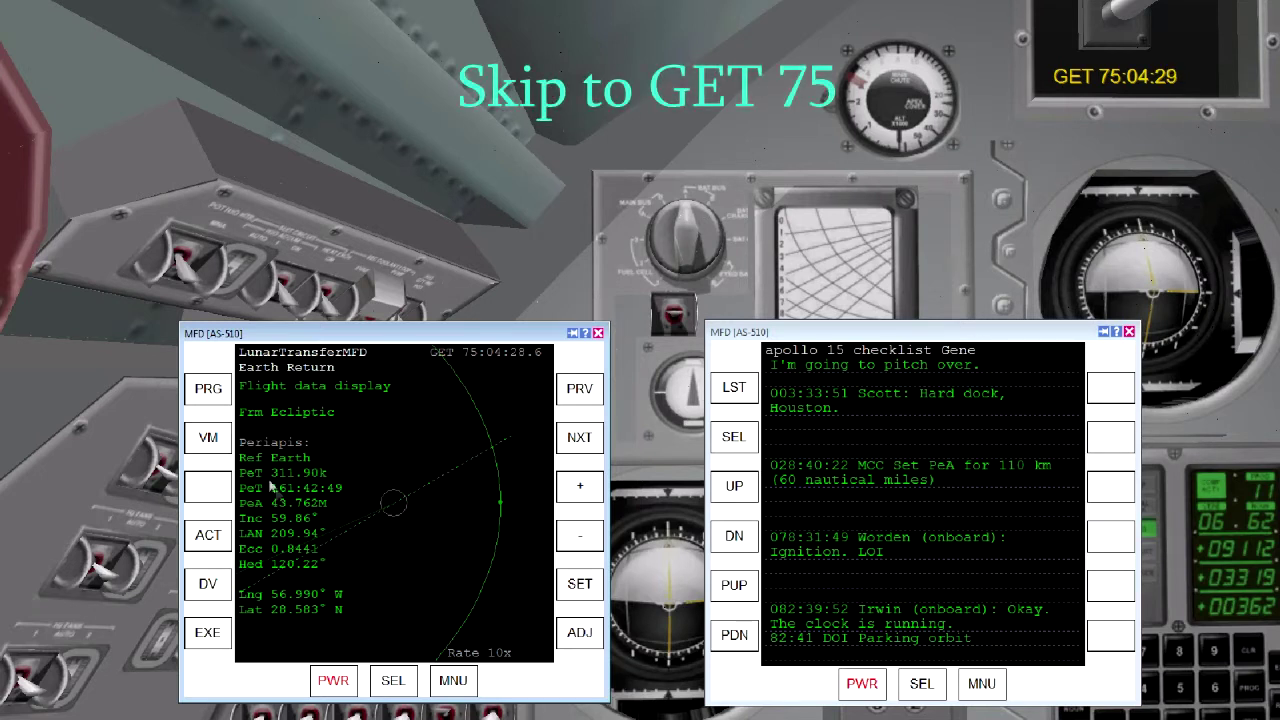
- Switch the left LunarTransferMFD from Earth Return to the Moon Main View, showing PeA 108.93k
left_click(212, 441)
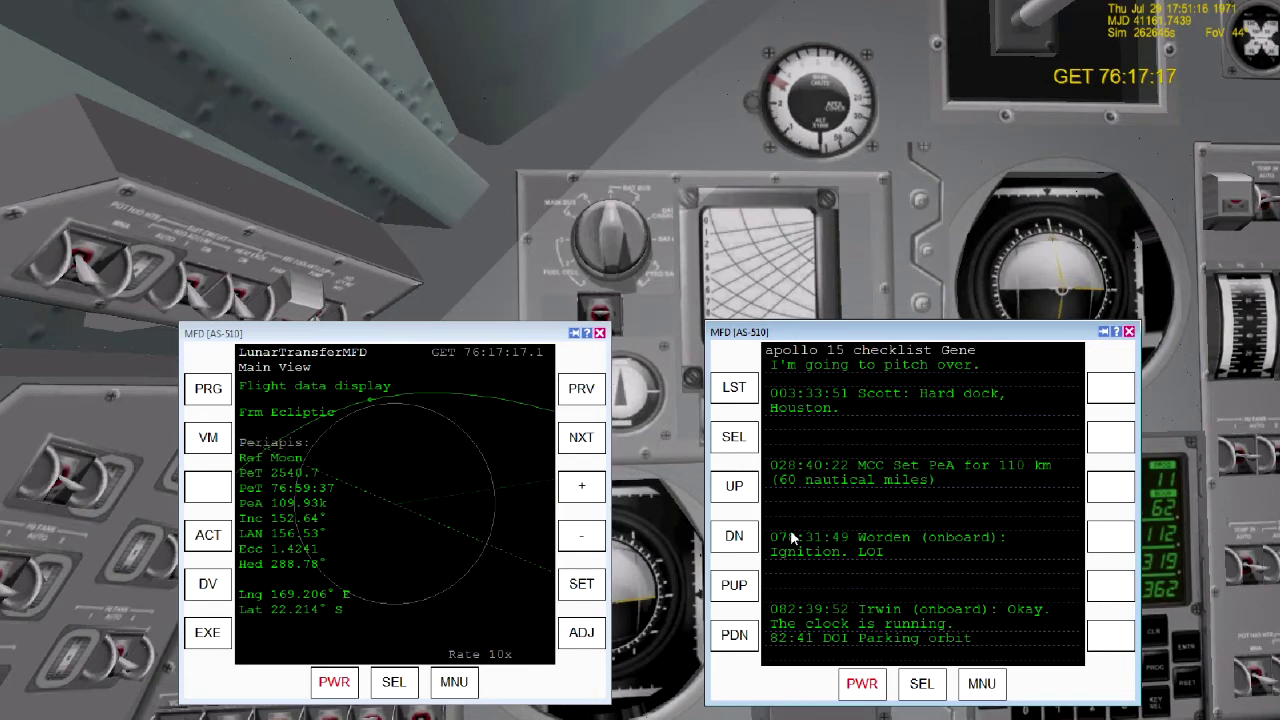
- Load Program LOI on the second display in Advanced mode, planning a 916.97 dV burn into 109.93k orbit
left_click(928, 688)
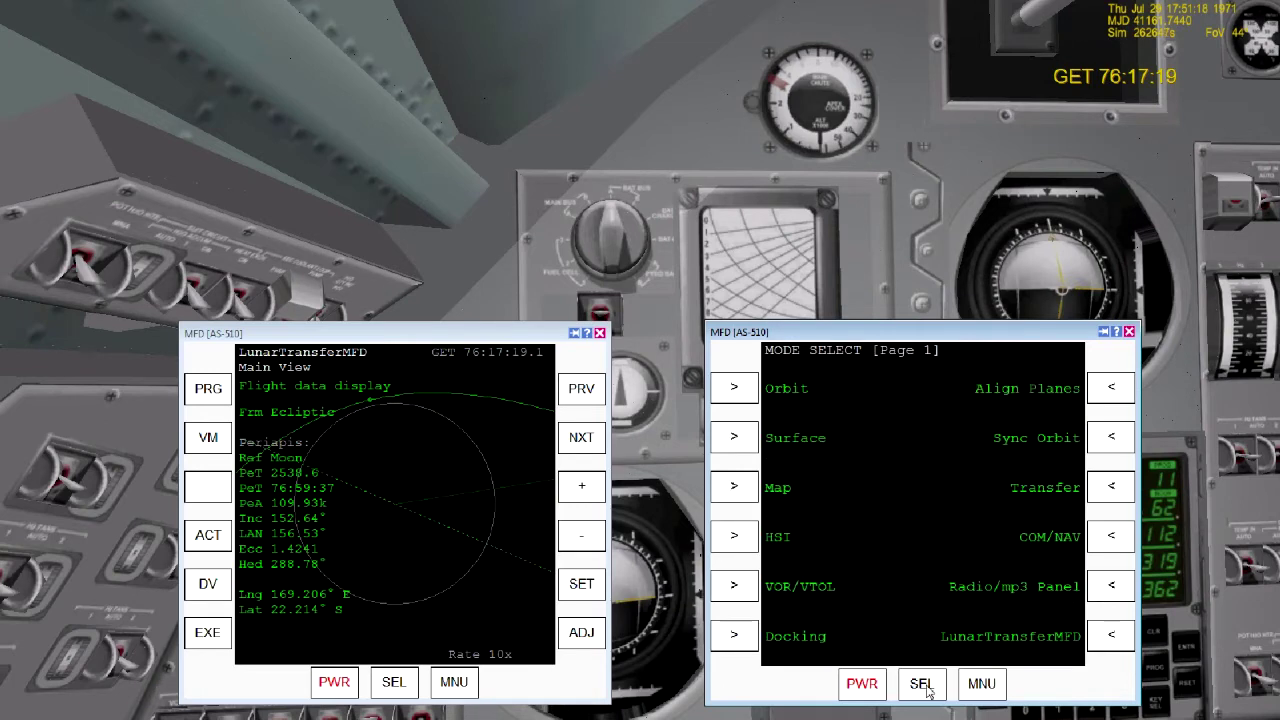
left_click(1108, 640)
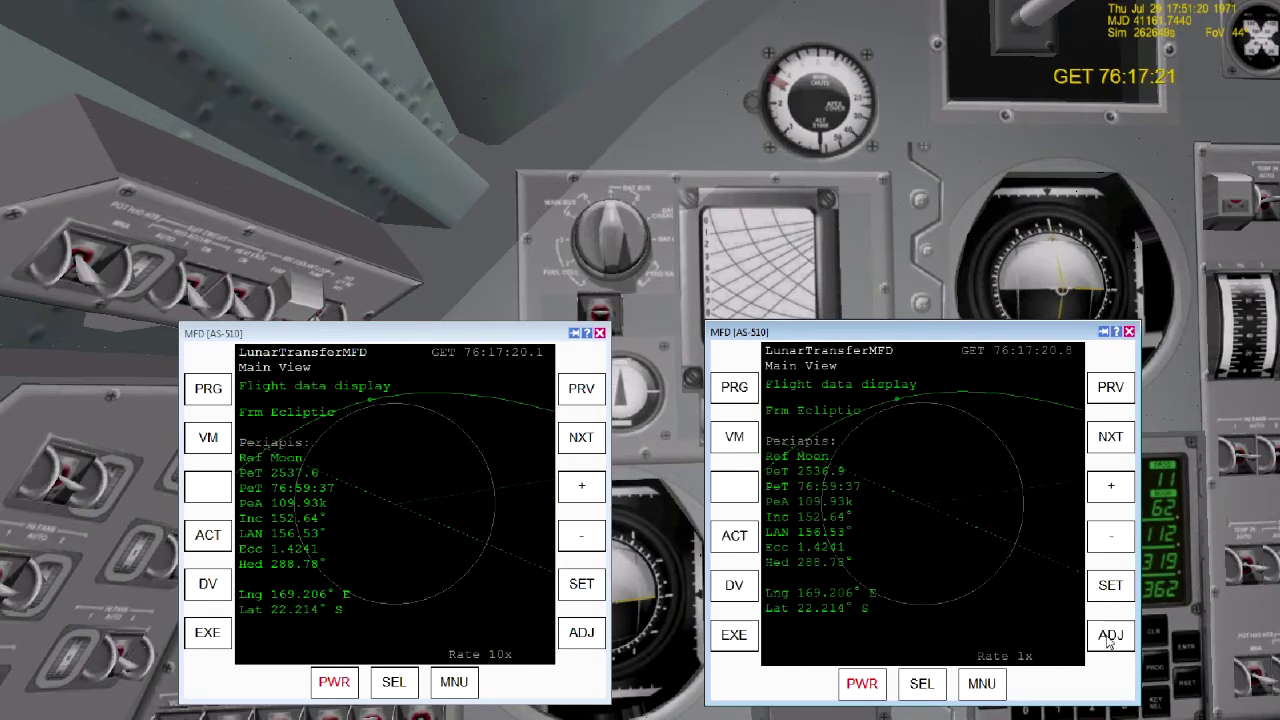
left_click(735, 390)
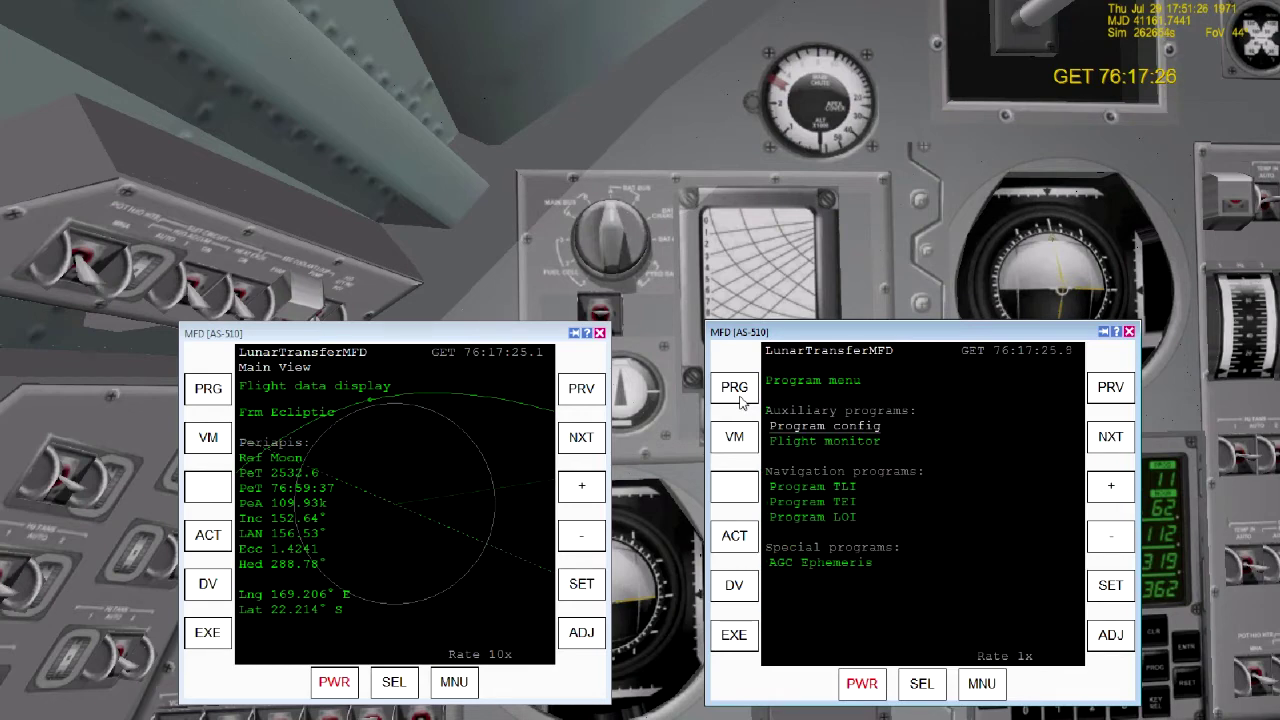
left_click(1100, 445)
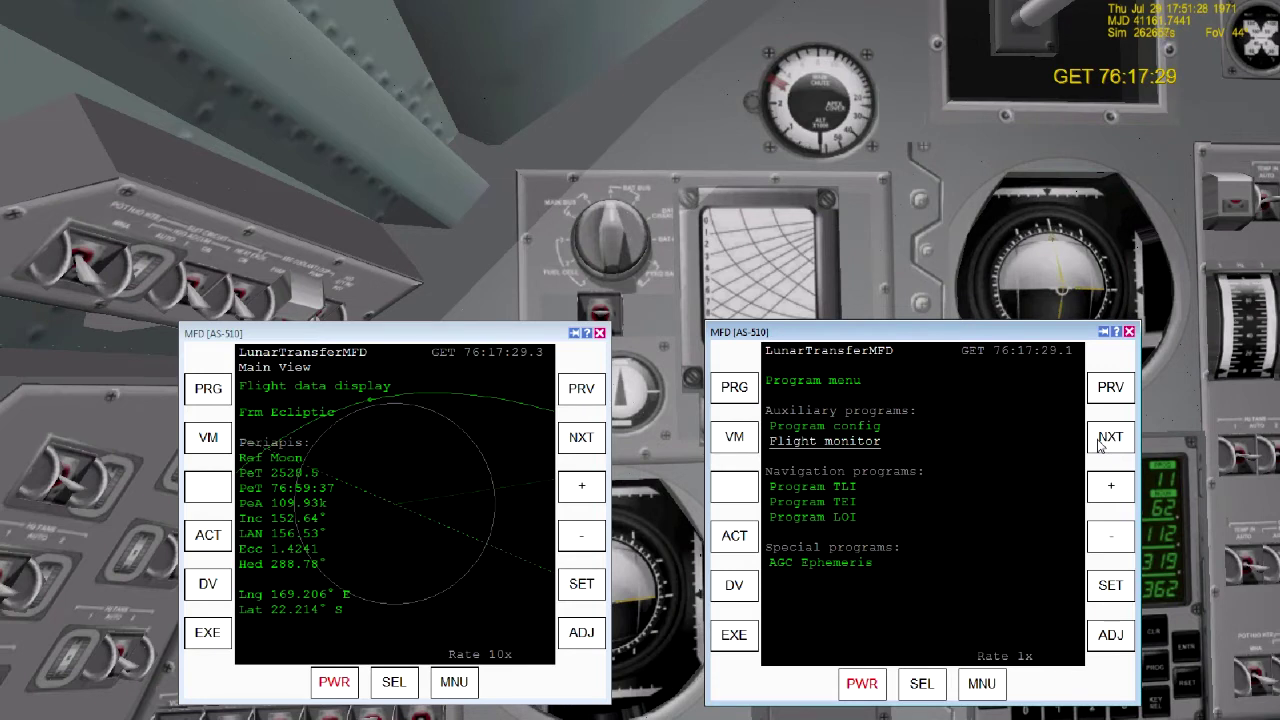
left_click(1100, 445)
left_click(1100, 445)
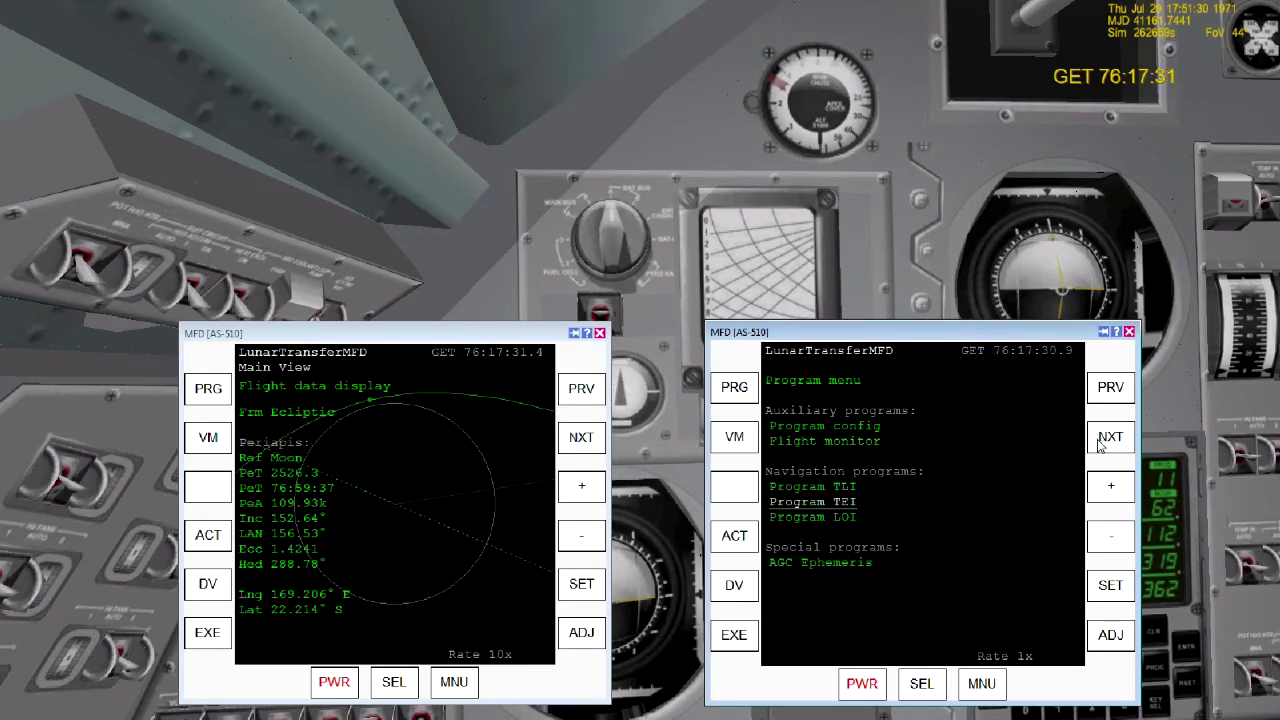
left_click(1100, 445)
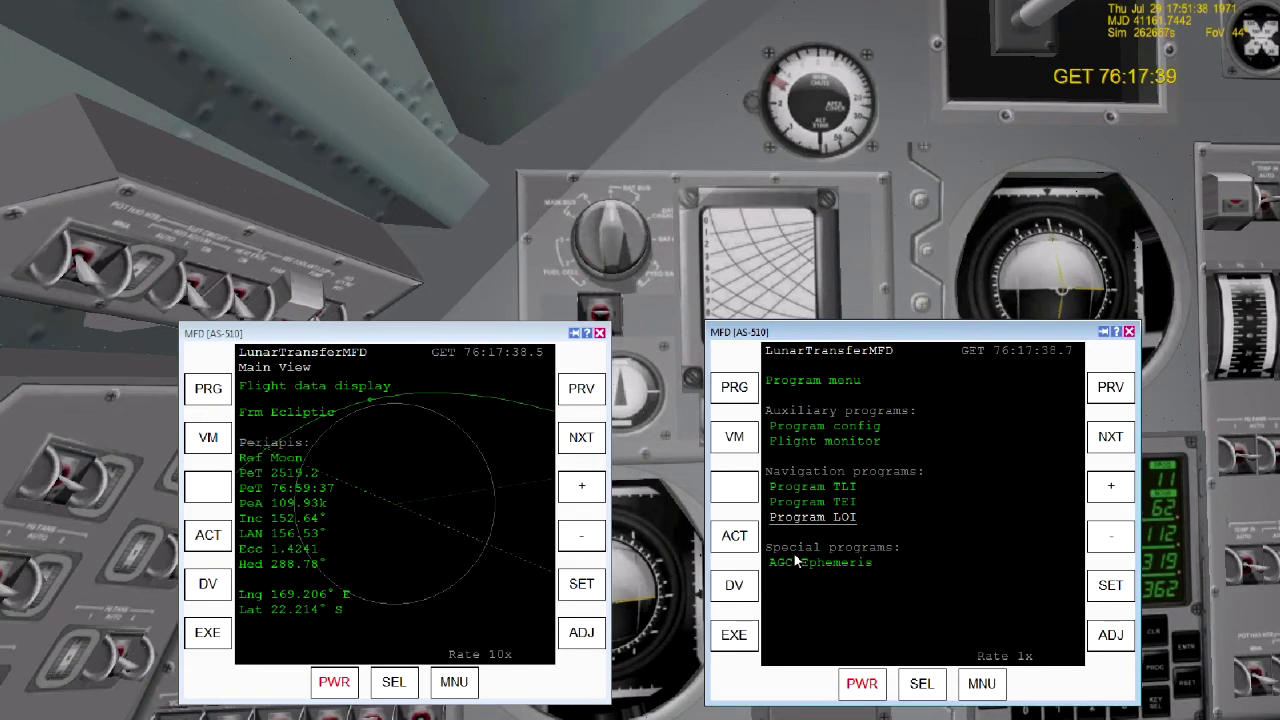
left_click(1112, 592)
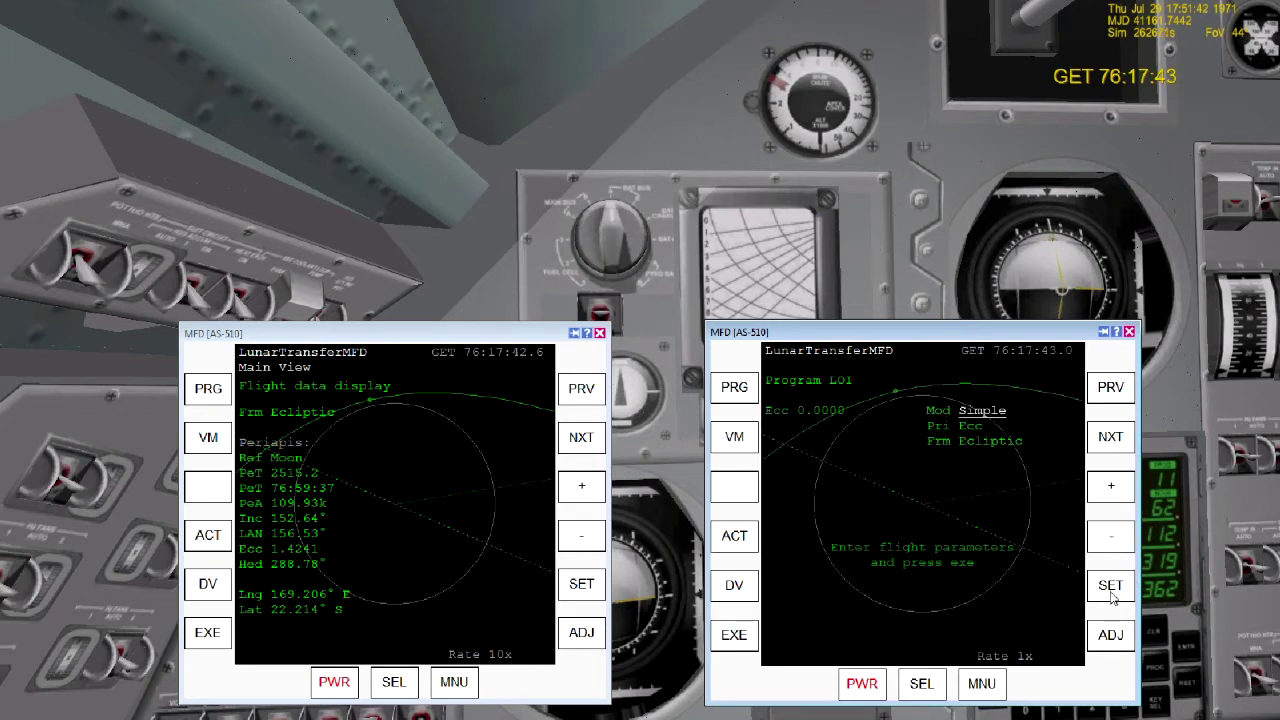
left_click(1107, 486)
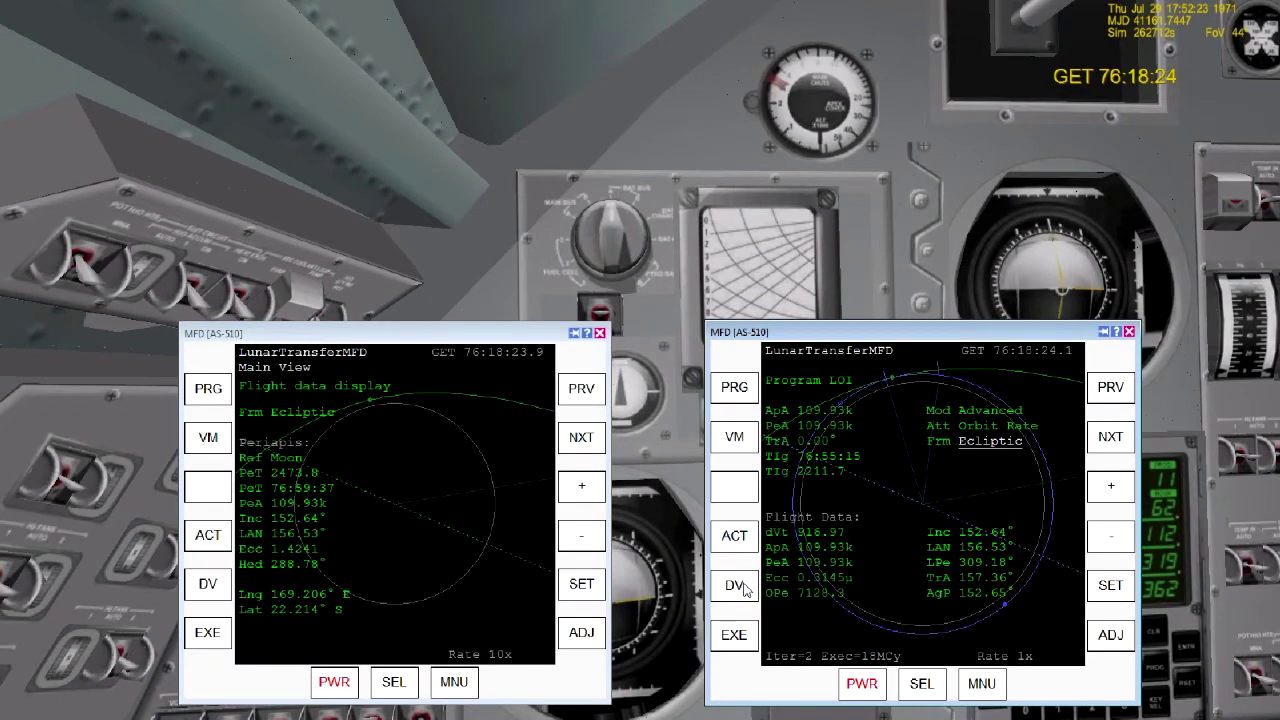
- Show the LOI burn page and let AutoBurn apply 916.99 dV for a 110.0K by 109.9K orbit
left_click(735, 586)
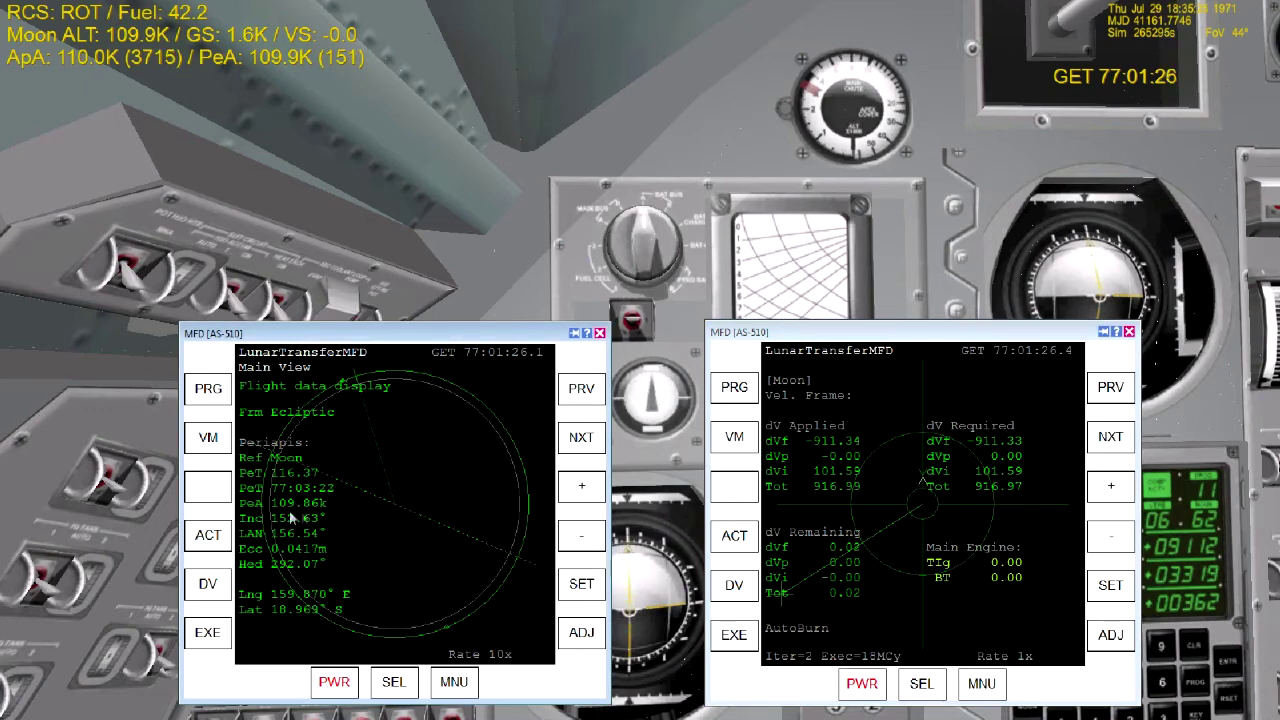
- Switch the right MFD to the Notes mode, showing the LOI ignition and DOI parking-orbit checklist entries
left_click(921, 683)
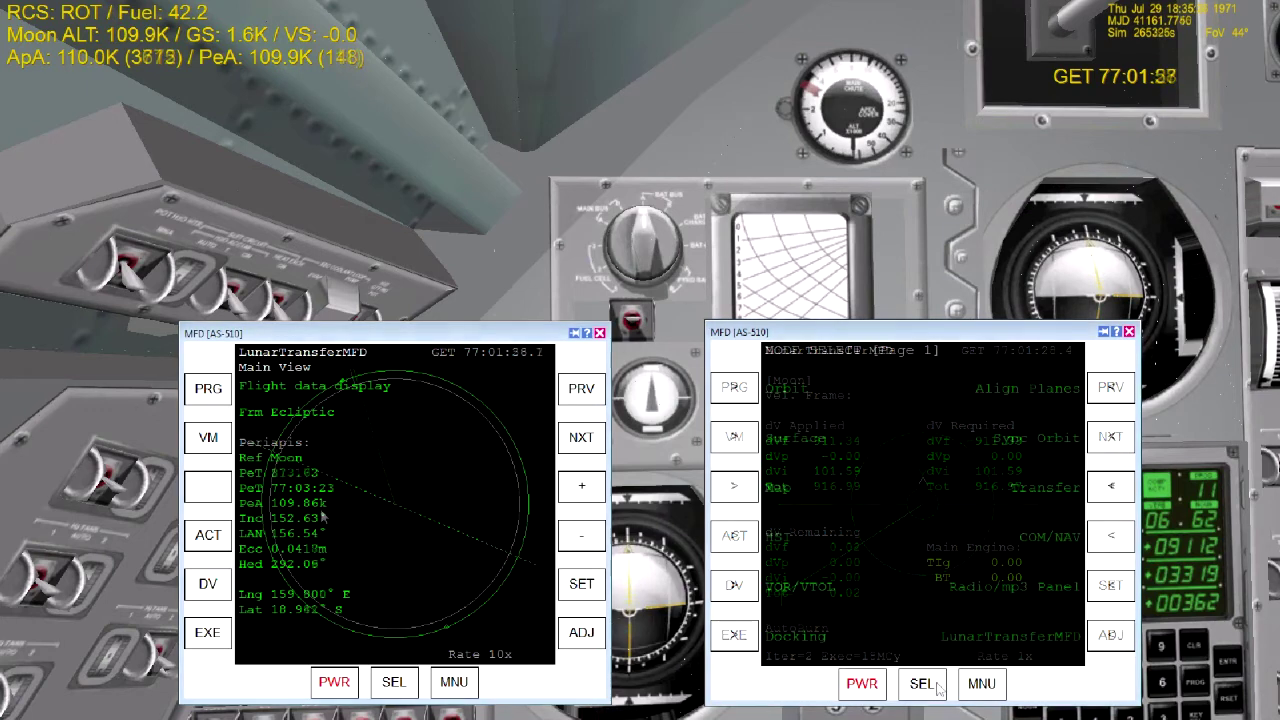
left_click(937, 687)
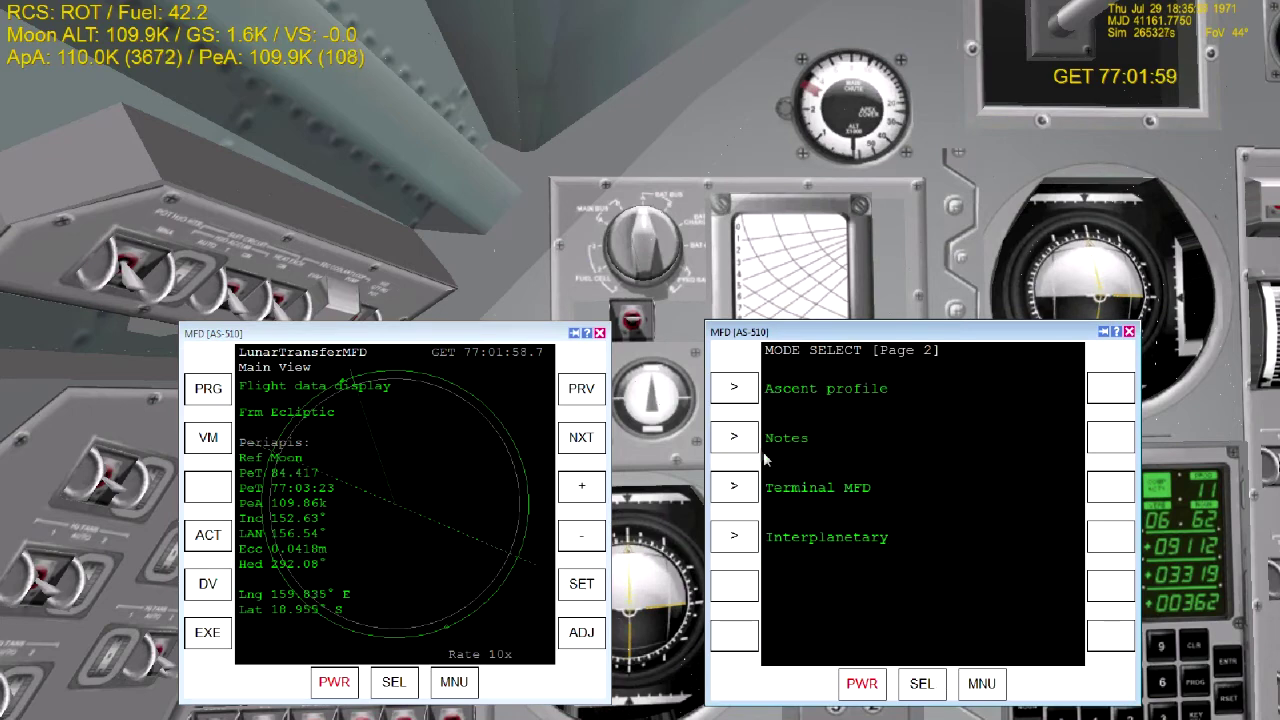
left_click(735, 440)
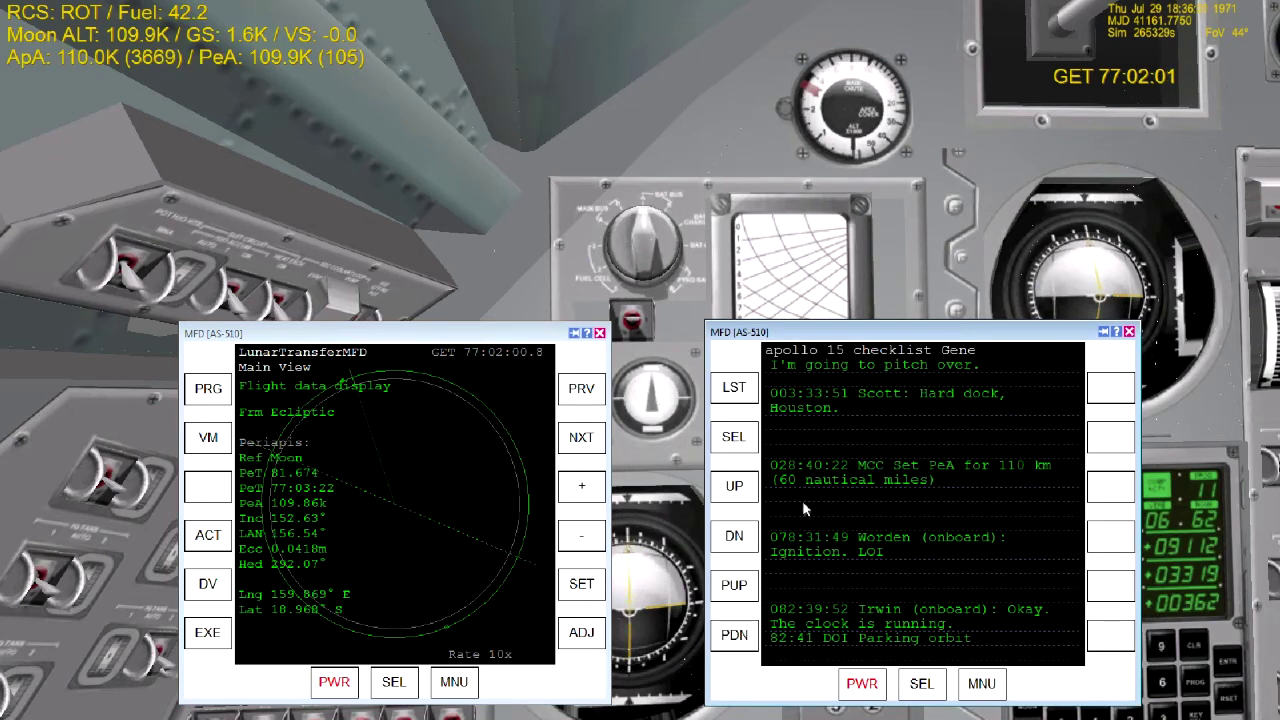